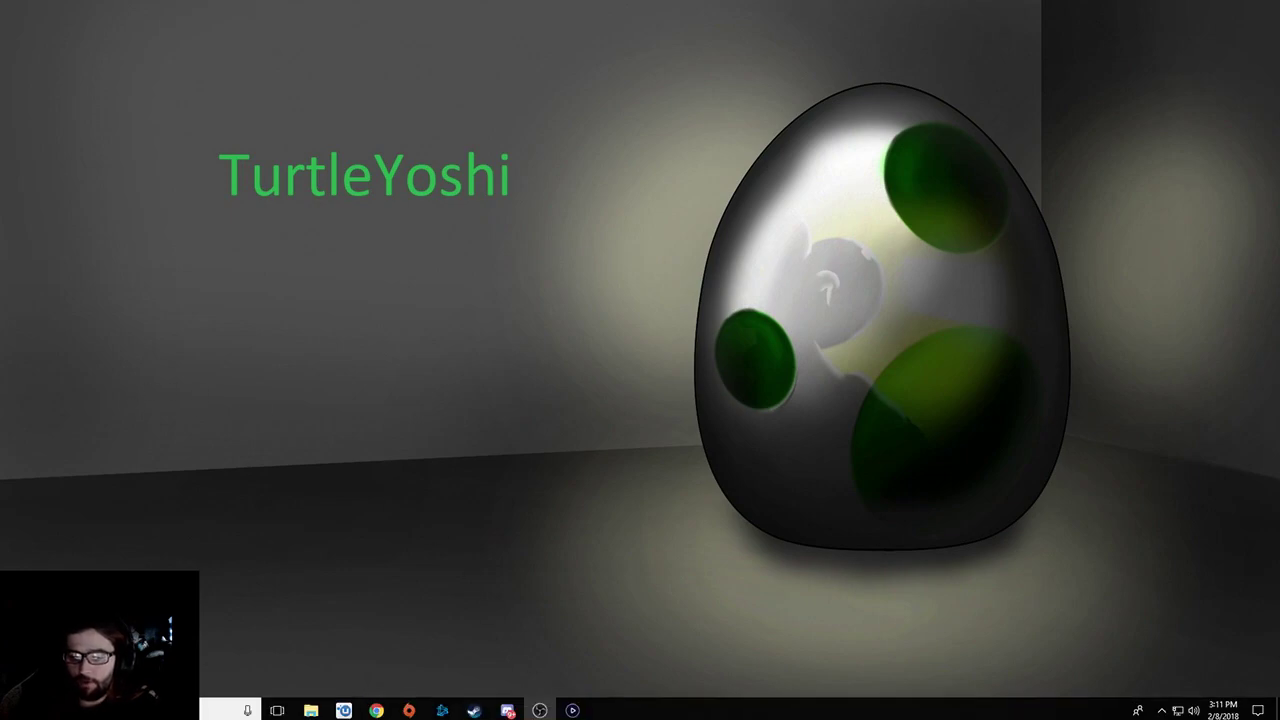
# Launch Elgato Game Capture HD from the taskbar to check the HD60 S device status
pyautogui.click(573, 707)
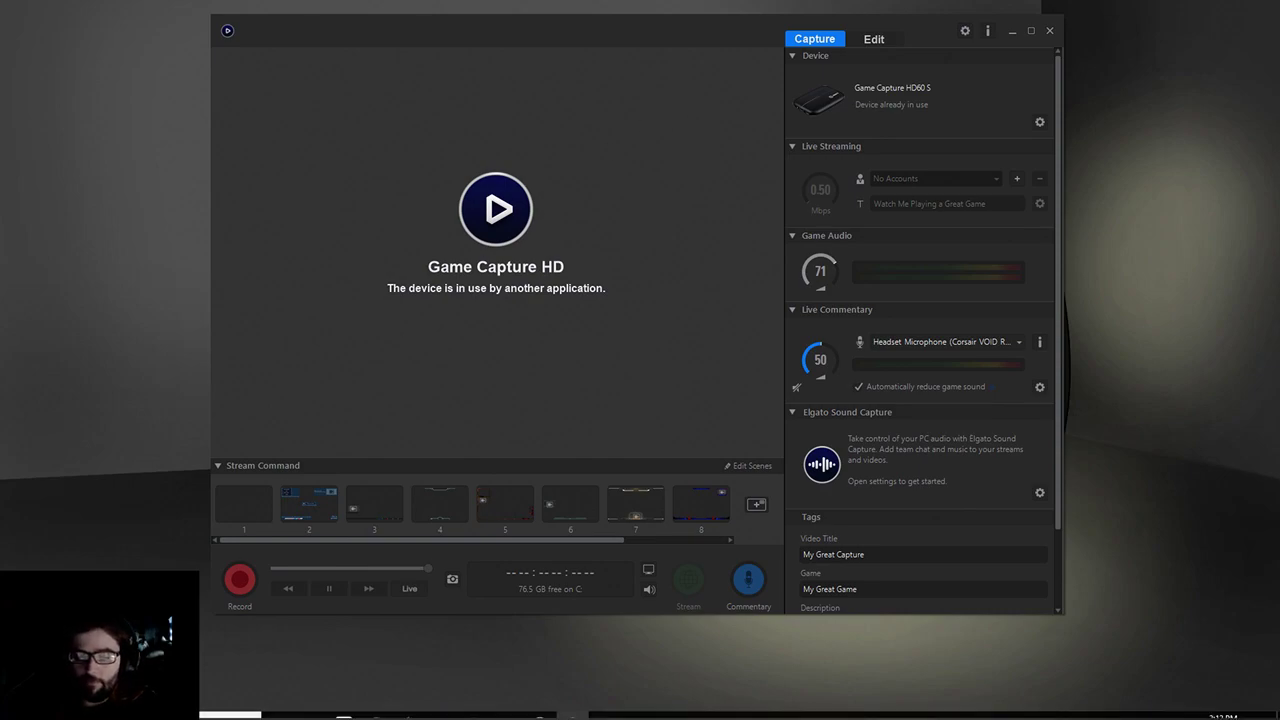
# Open Device Manager through Windows search
pyautogui.press('super+s')
pyautogui.write('dew')
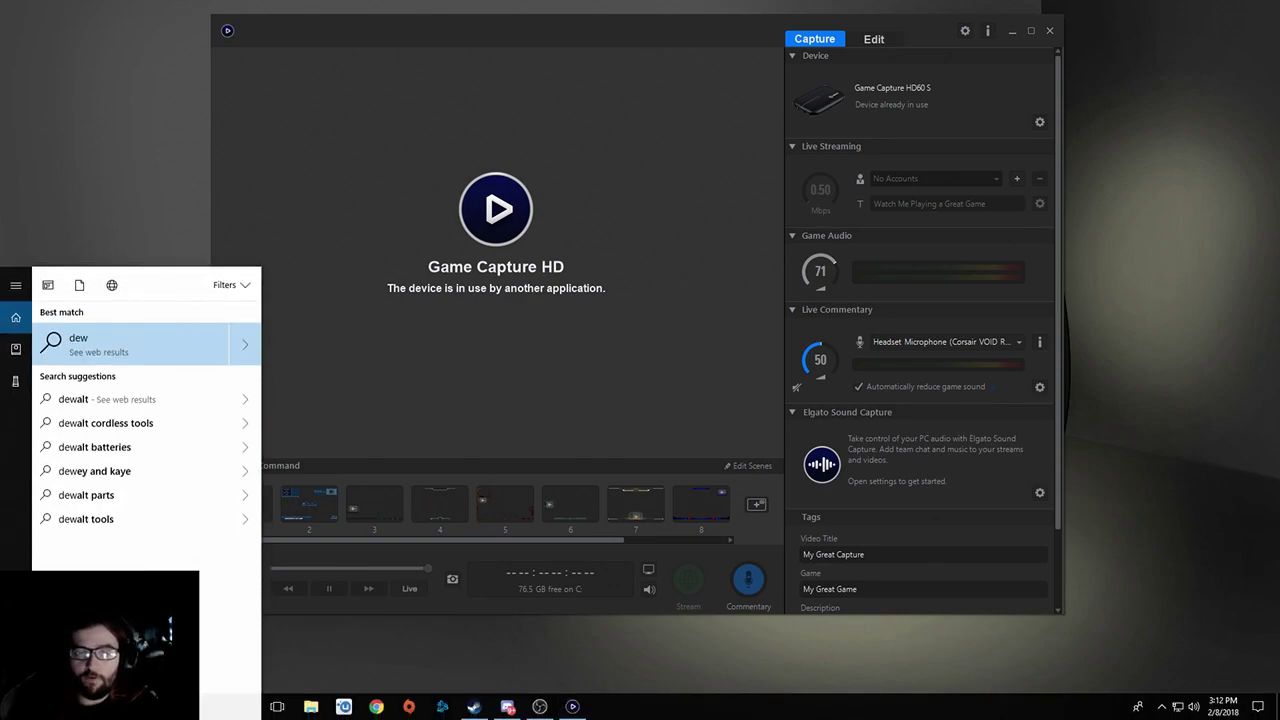
pyautogui.press('BackSpace')
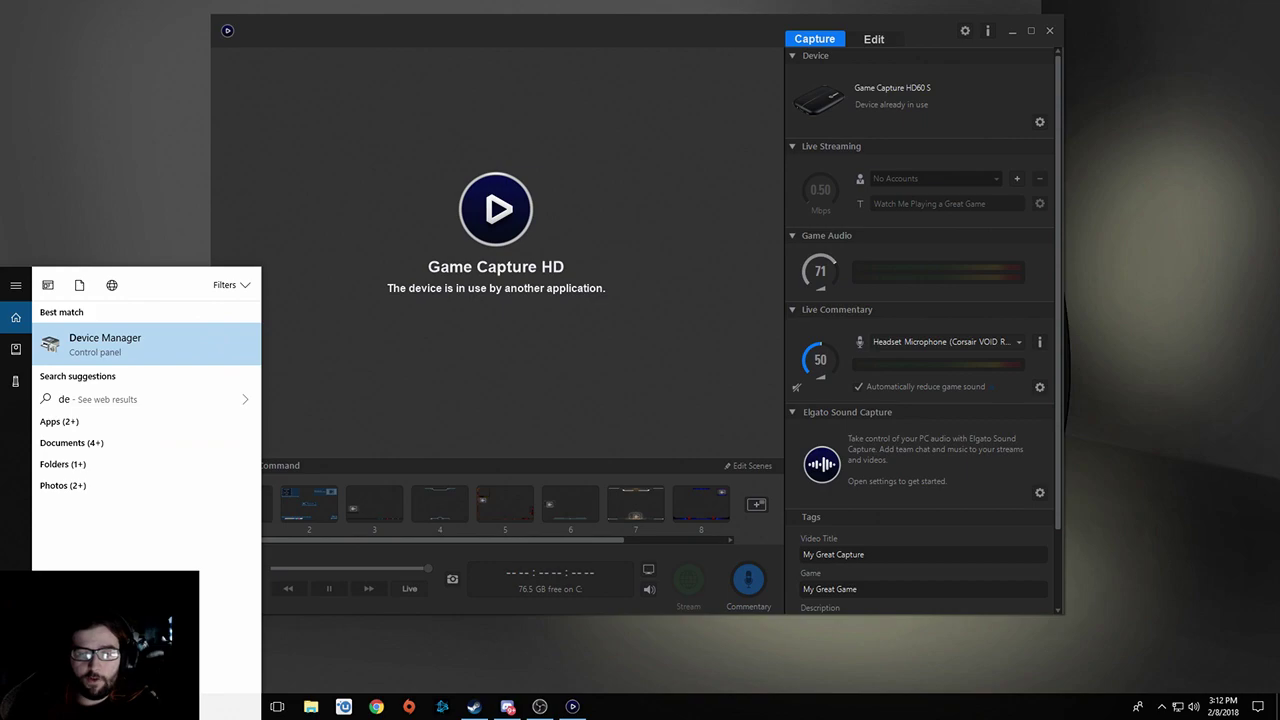
pyautogui.click(187, 339)
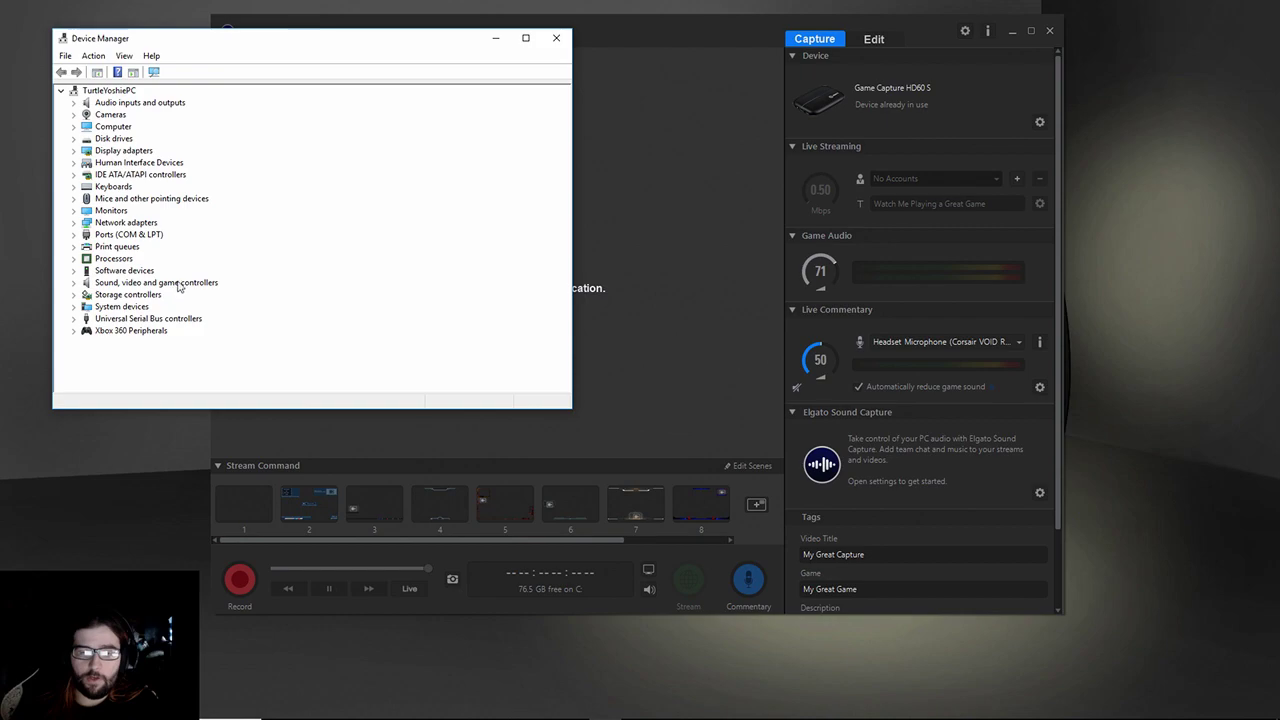
# Inspect Elgato Sound Capture and Game Capture HD60 S under Sound, video and game controllers
pyautogui.click(74, 284)
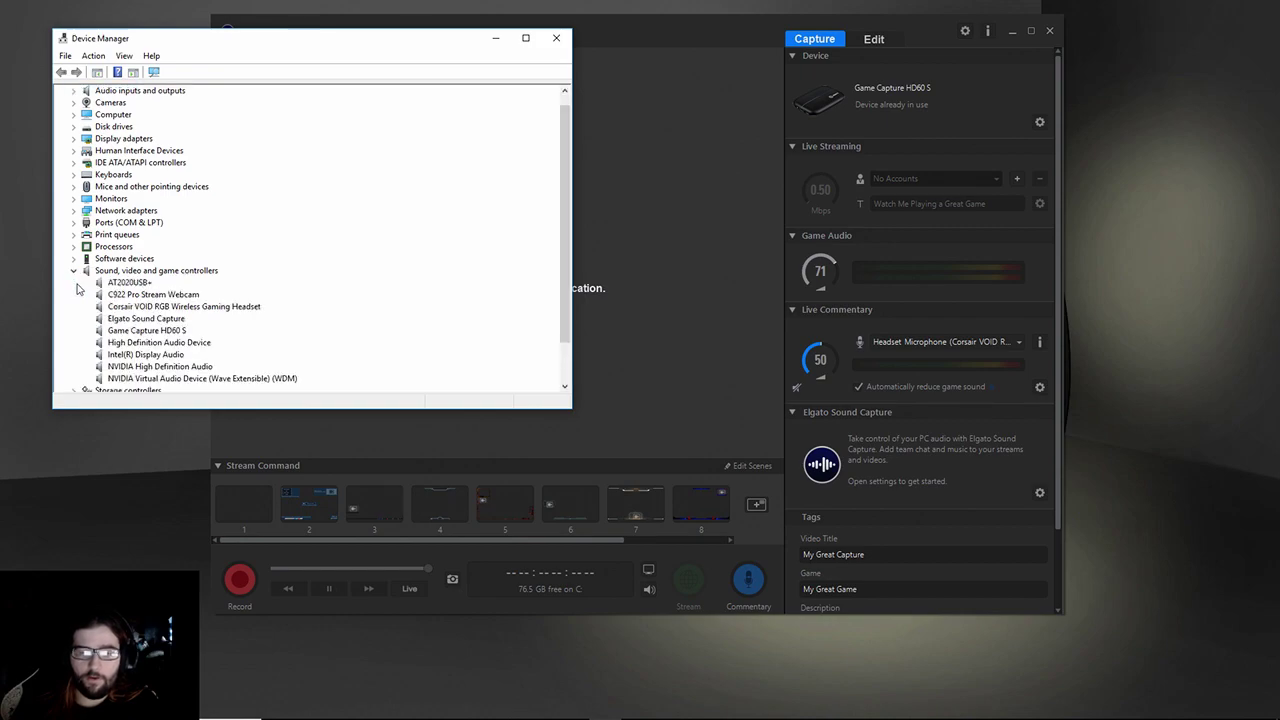
pyautogui.click(150, 319)
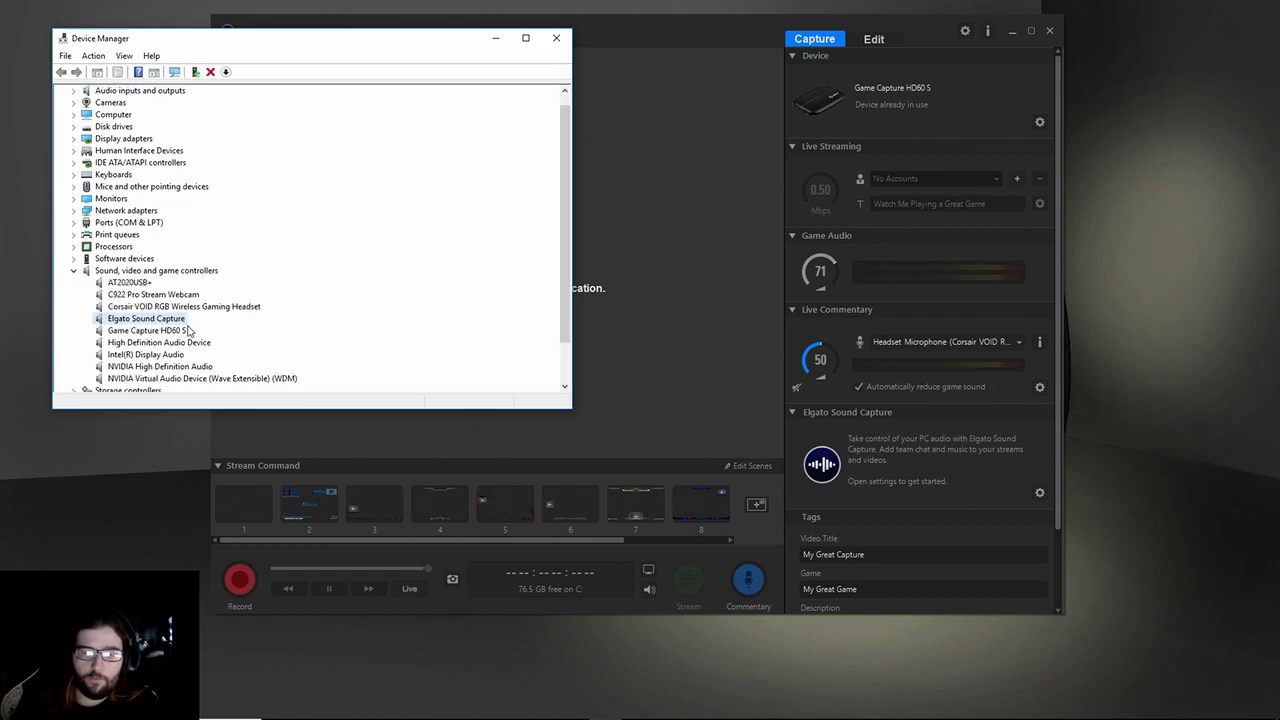
pyautogui.click(186, 331)
pyautogui.rightClick(178, 321)
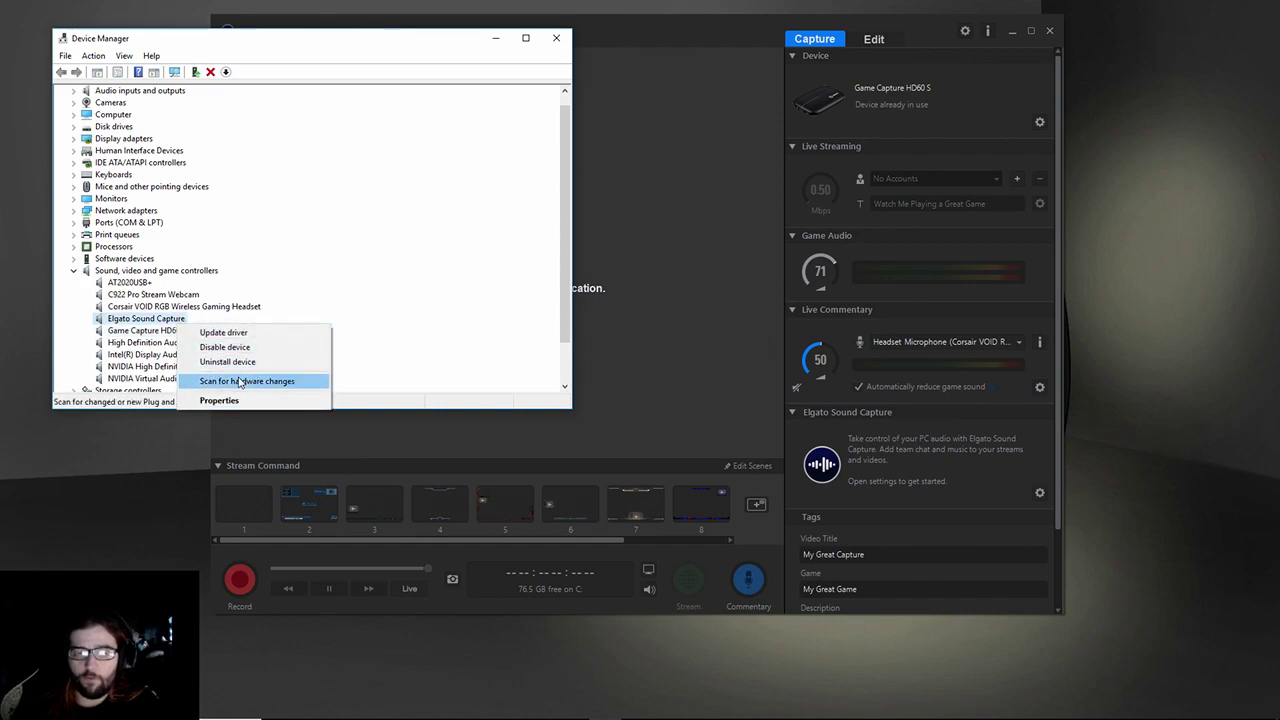
pyautogui.click(166, 331)
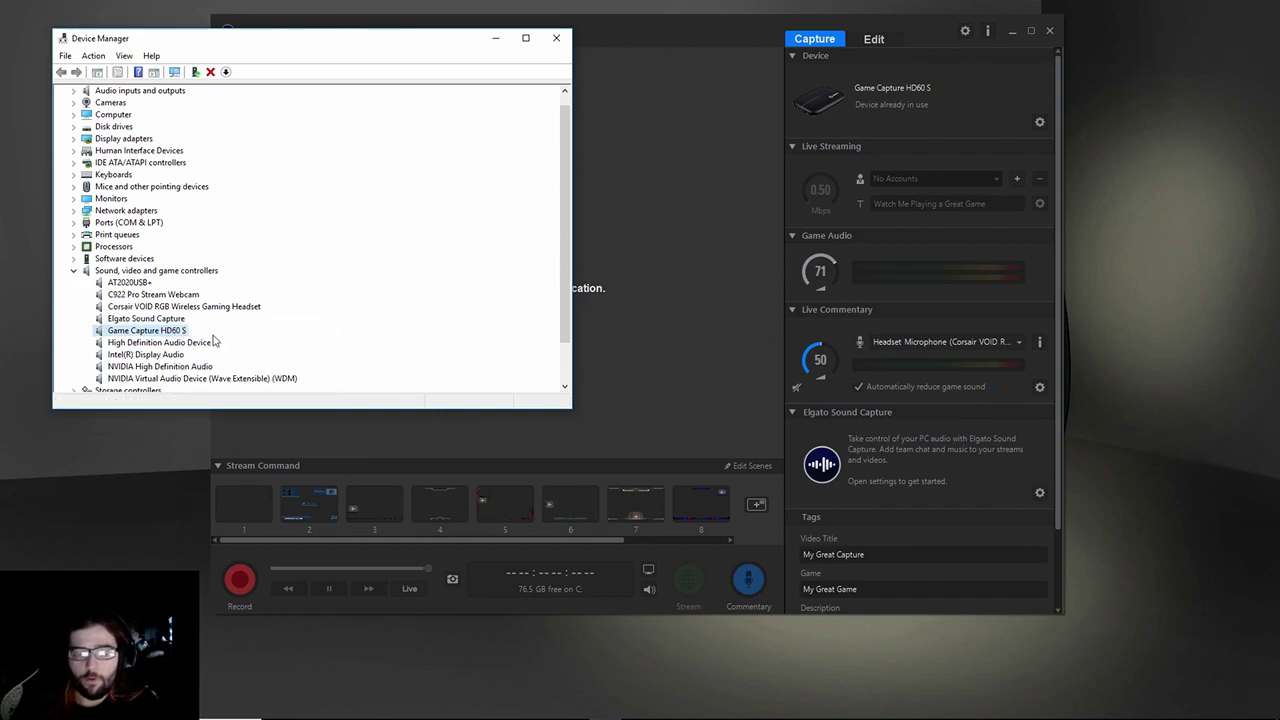
pyautogui.click(74, 271)
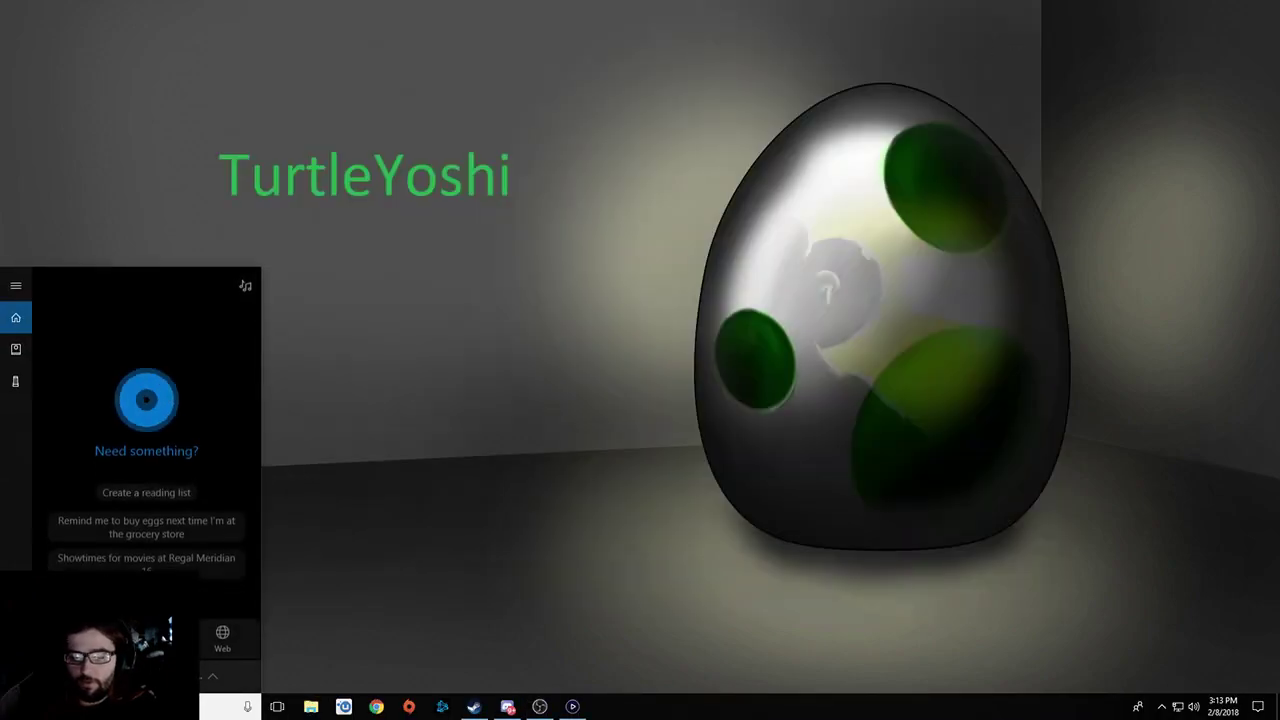
# Open the Add or remove programs settings through Windows search
pyautogui.write('prog')
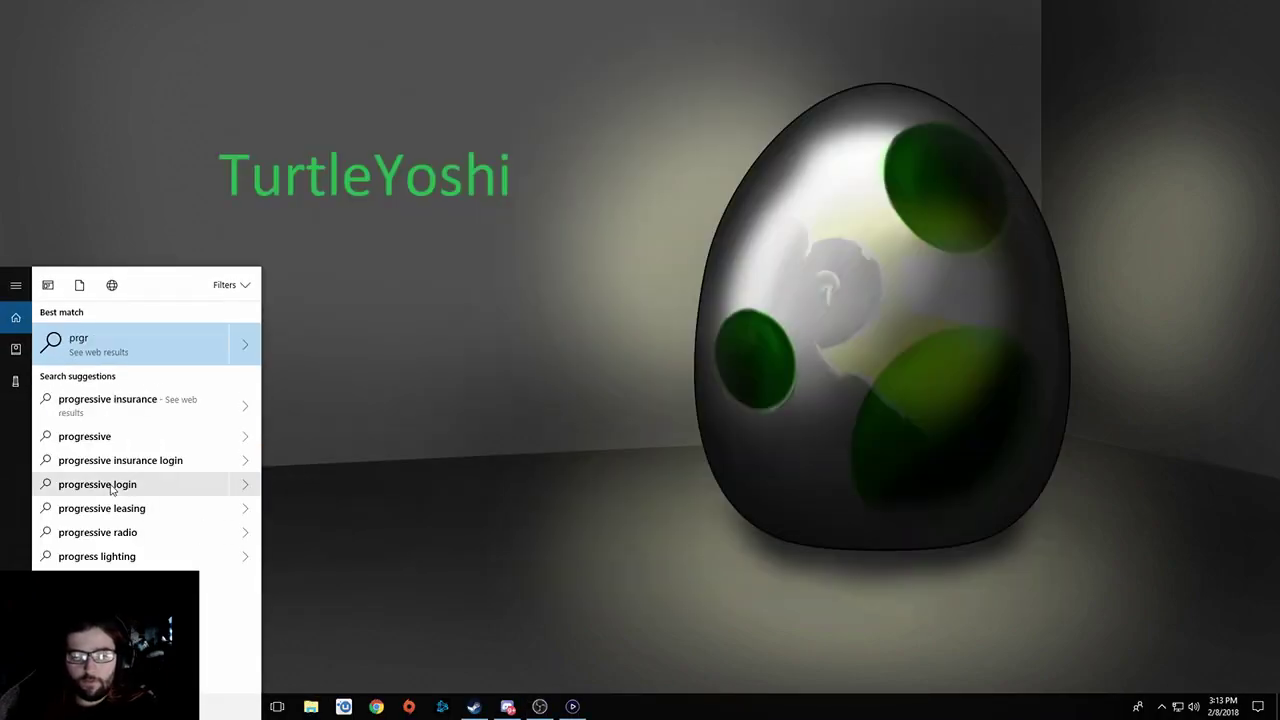
pyautogui.press('BackSpace')
pyautogui.press('BackSpace')
pyautogui.write('g')
pyautogui.click(140, 345)
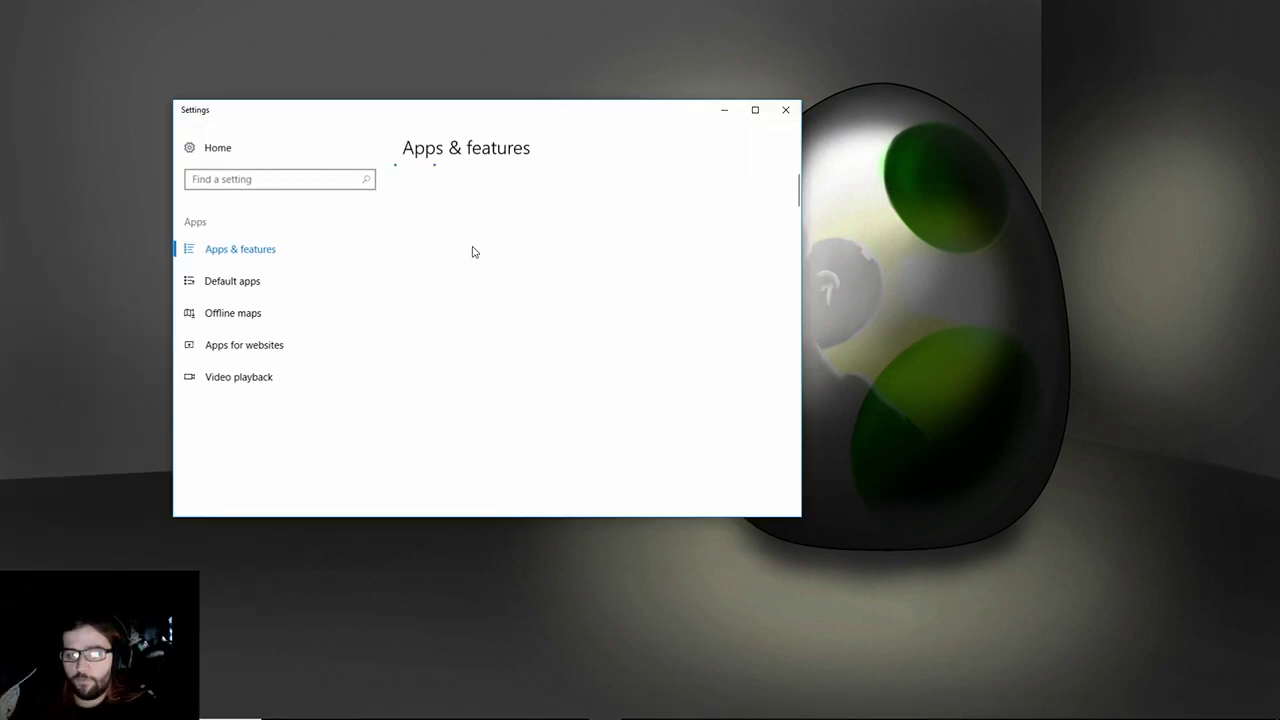
pyautogui.moveTo(386, 109); pyautogui.dragTo(532, 72)
# Filter installed apps by 'el', reveal Elgato Game Capture HD's uninstall option, then close Settings
pyautogui.click(656, 340)
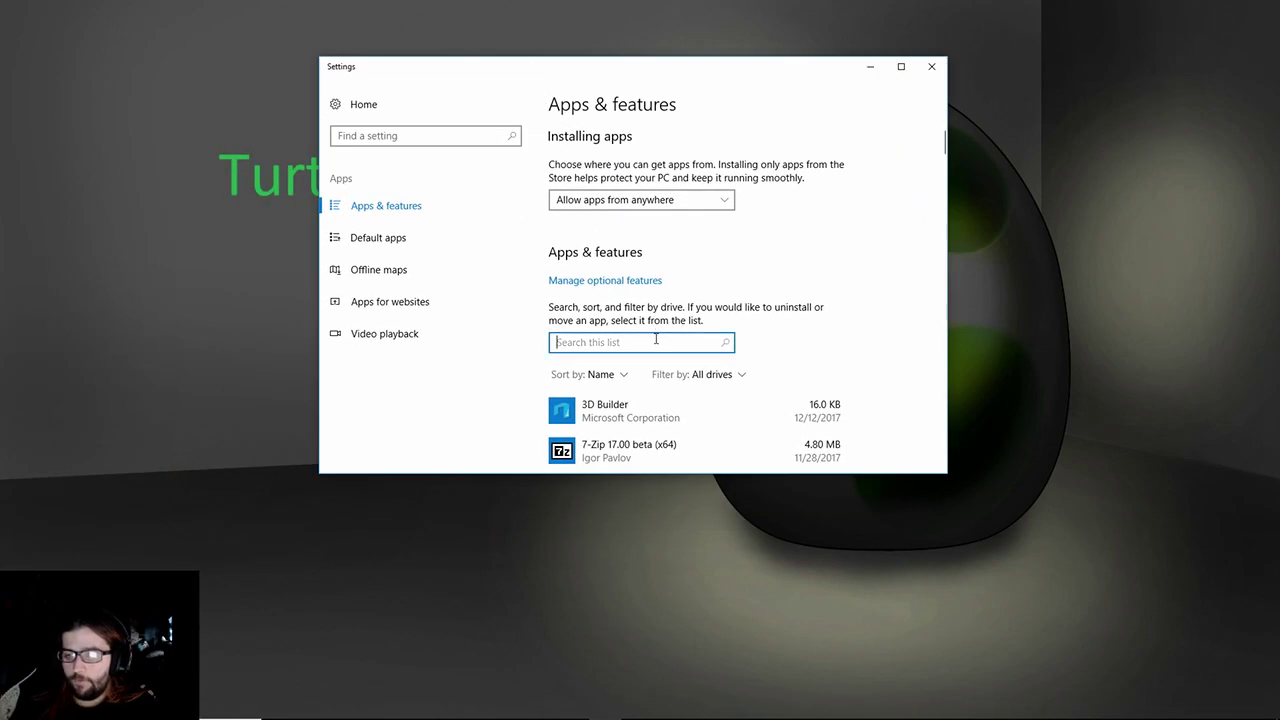
pyautogui.write('el')
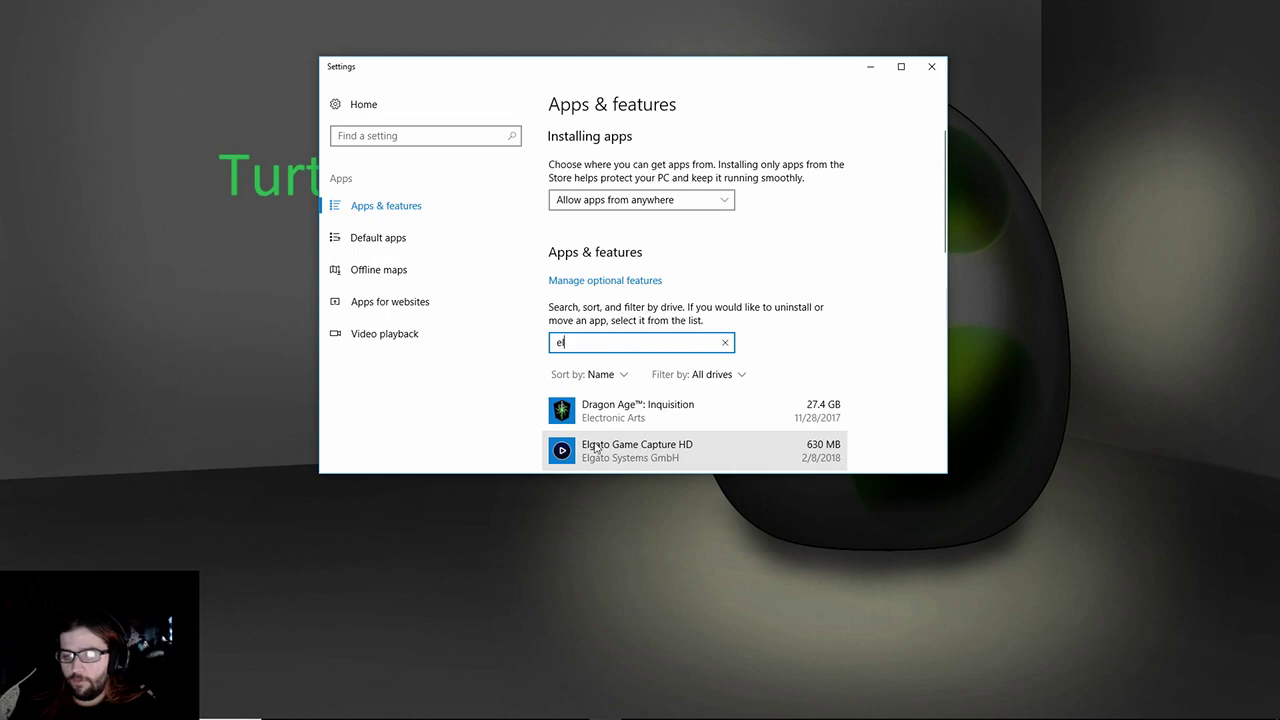
pyautogui.scroll(-1, 625, 421)
pyautogui.scroll(-1, 625, 421)
pyautogui.click(670, 395)
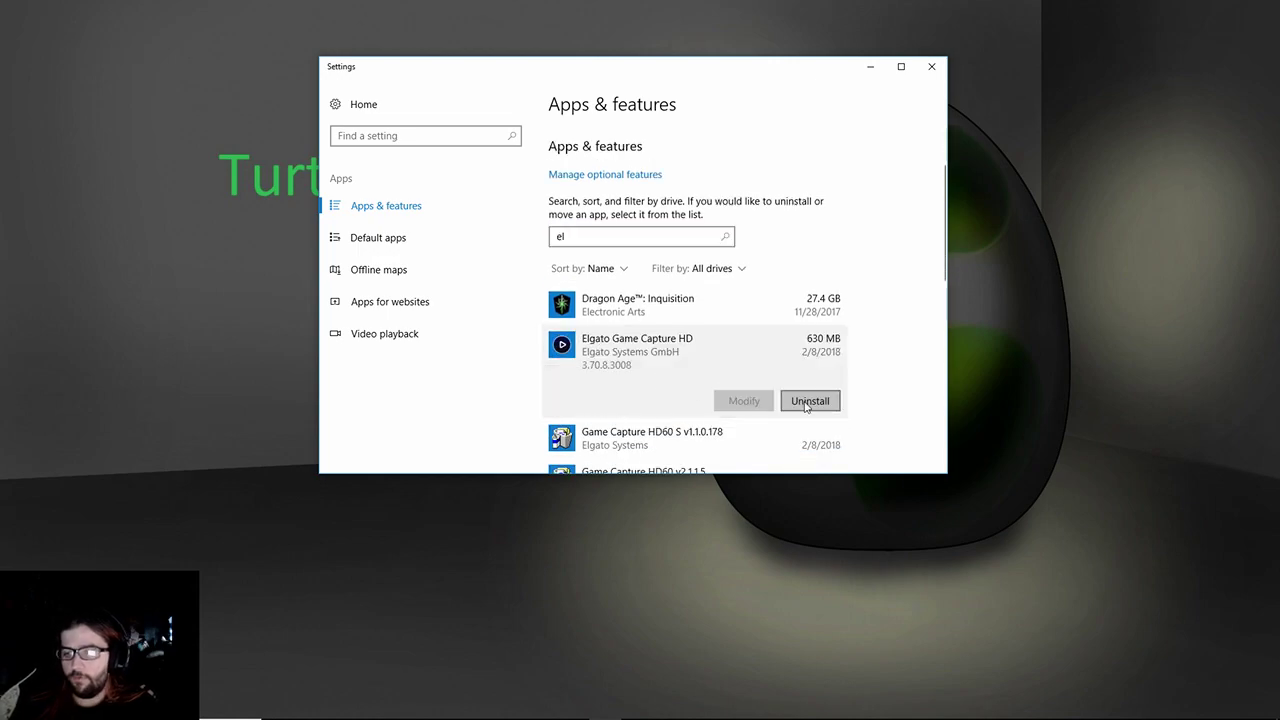
pyautogui.click(925, 70)
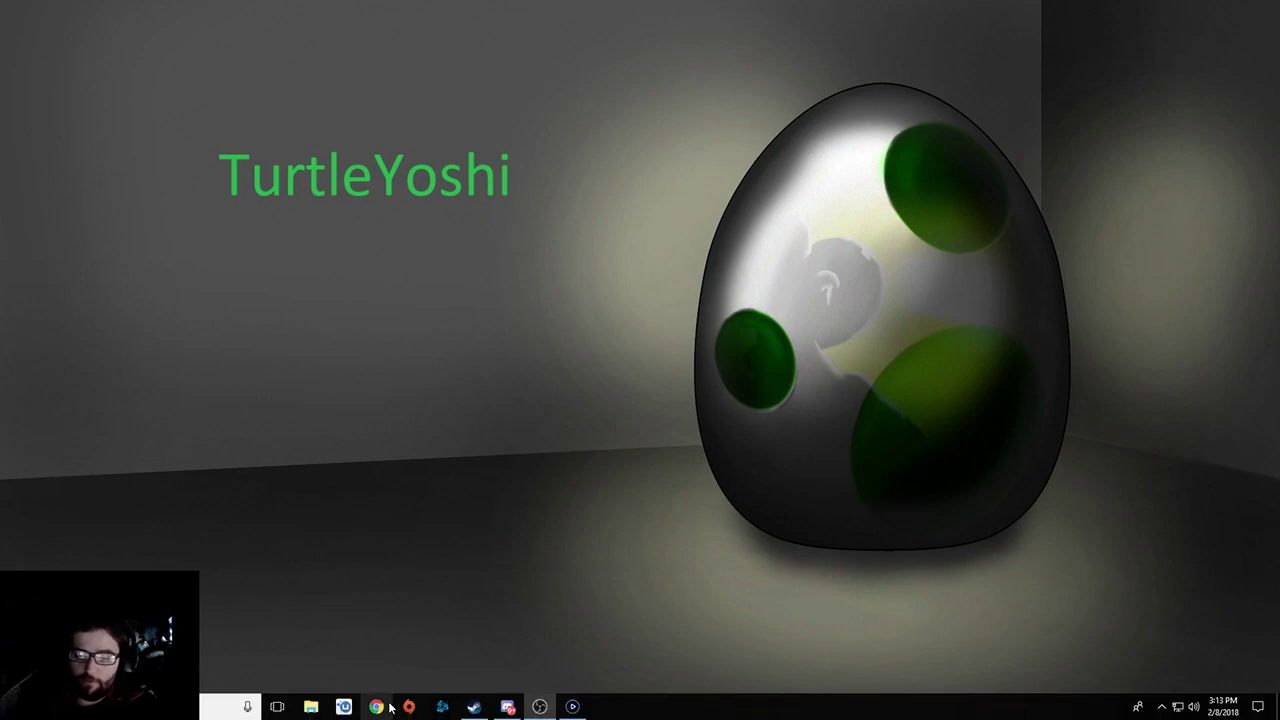
# In Chrome, search the web for Elgato support and open the Elgato Systems support portal
pyautogui.click(385, 703)
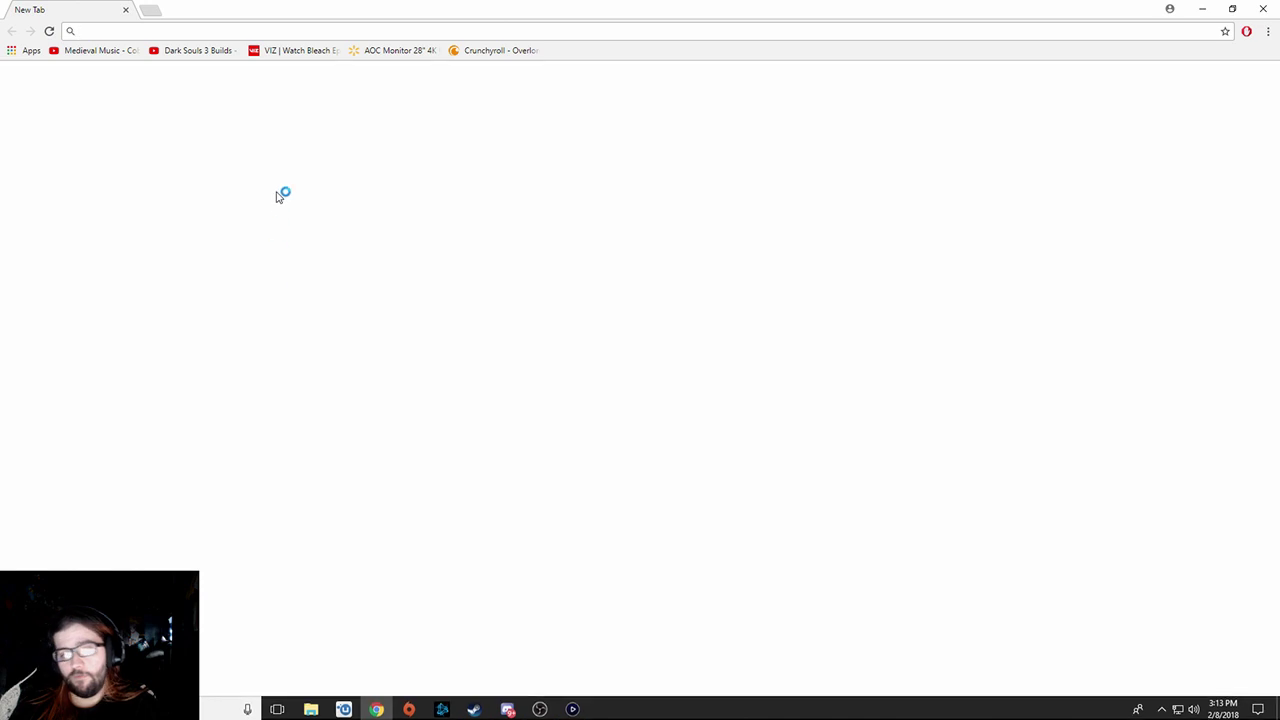
pyautogui.write('el')
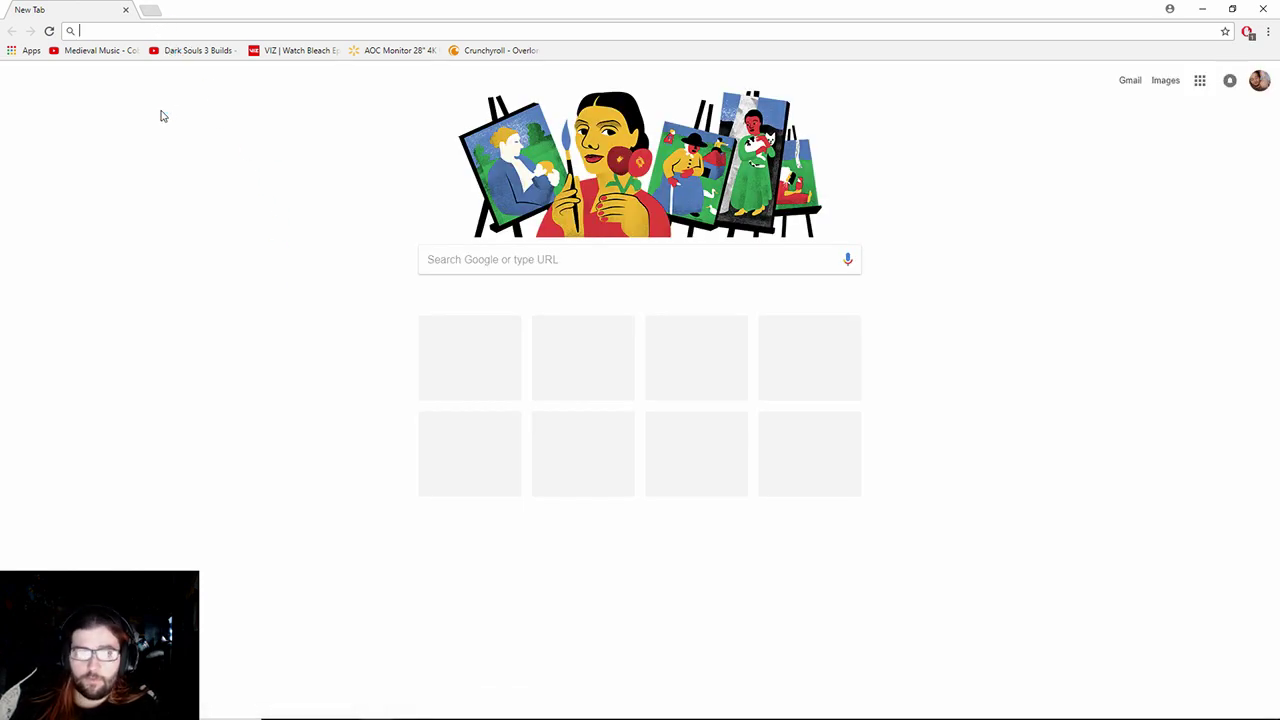
pyautogui.press('Return')
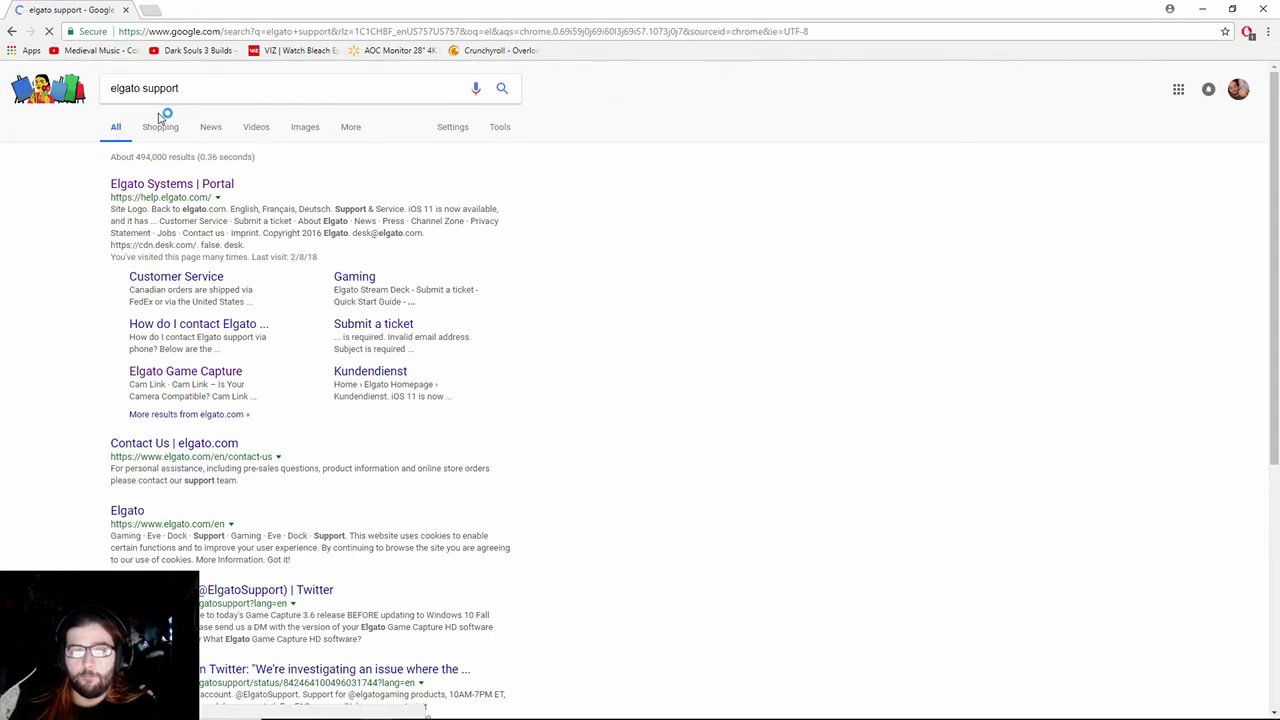
pyautogui.click(190, 194)
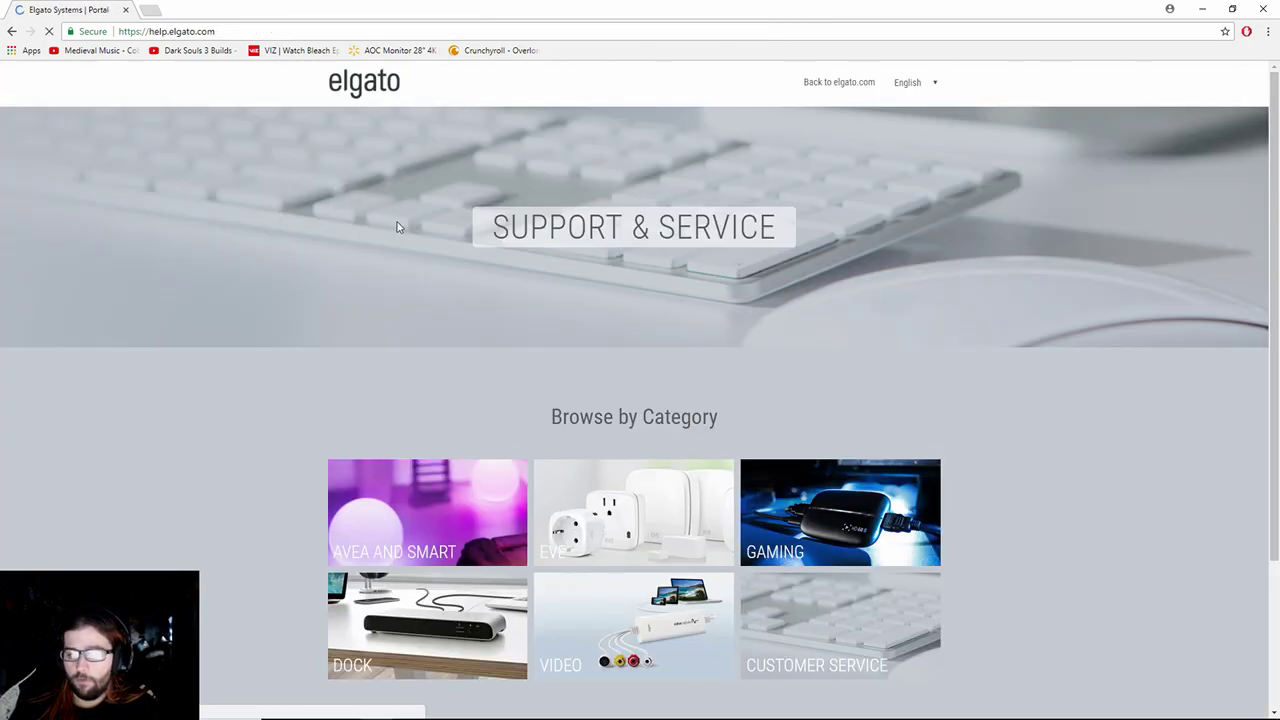
# Open the Gaming support section and scroll to the Game Capture HD Software topics
pyautogui.click(821, 526)
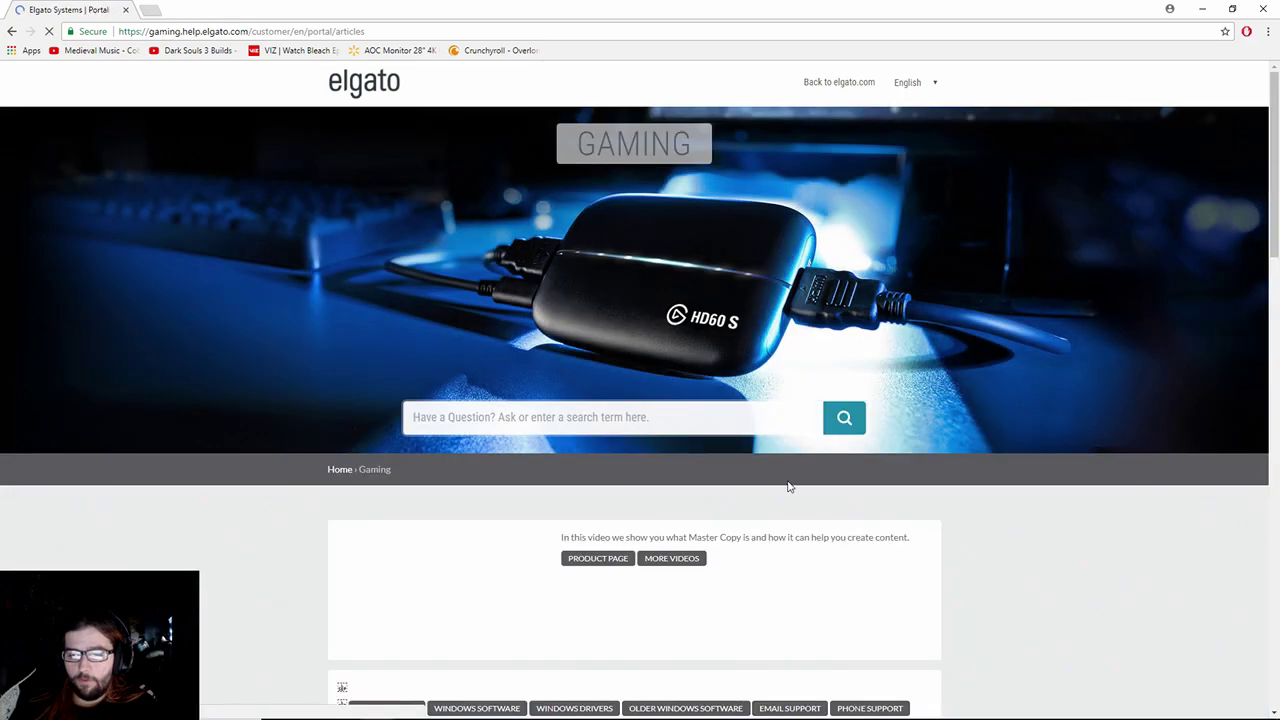
pyautogui.scroll(-9, 716, 472)
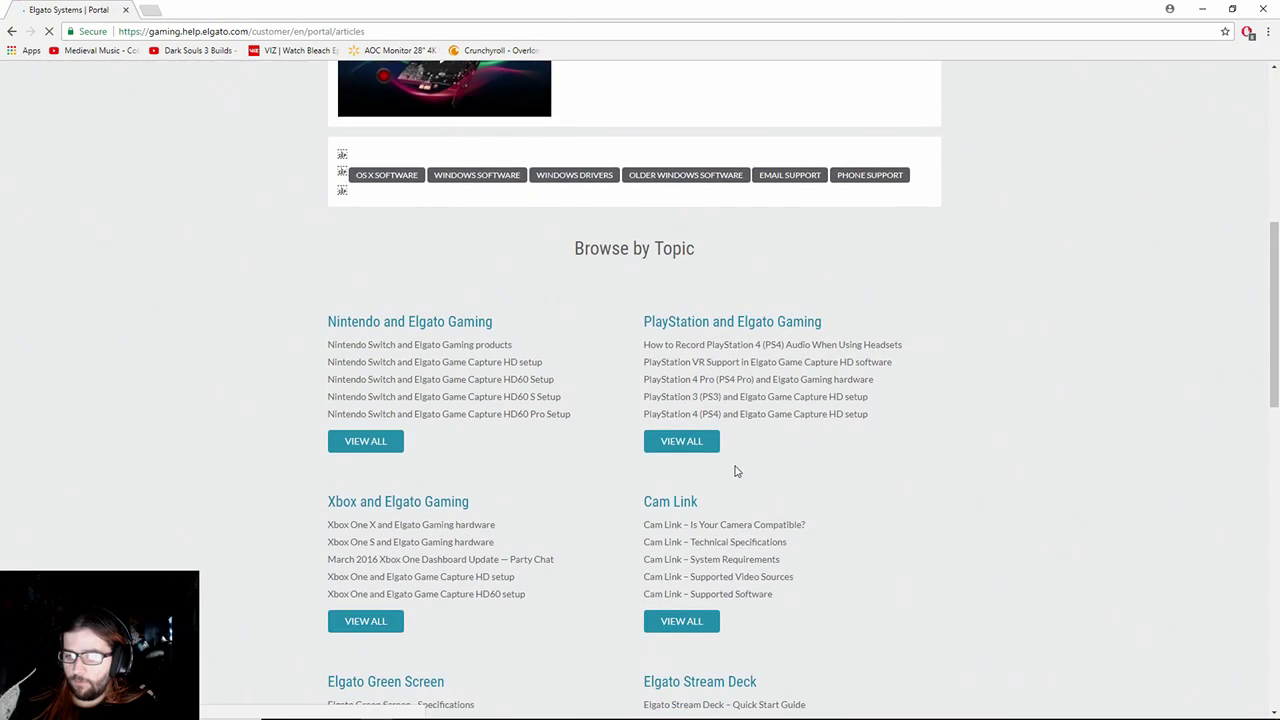
pyautogui.scroll(-2, 728, 470)
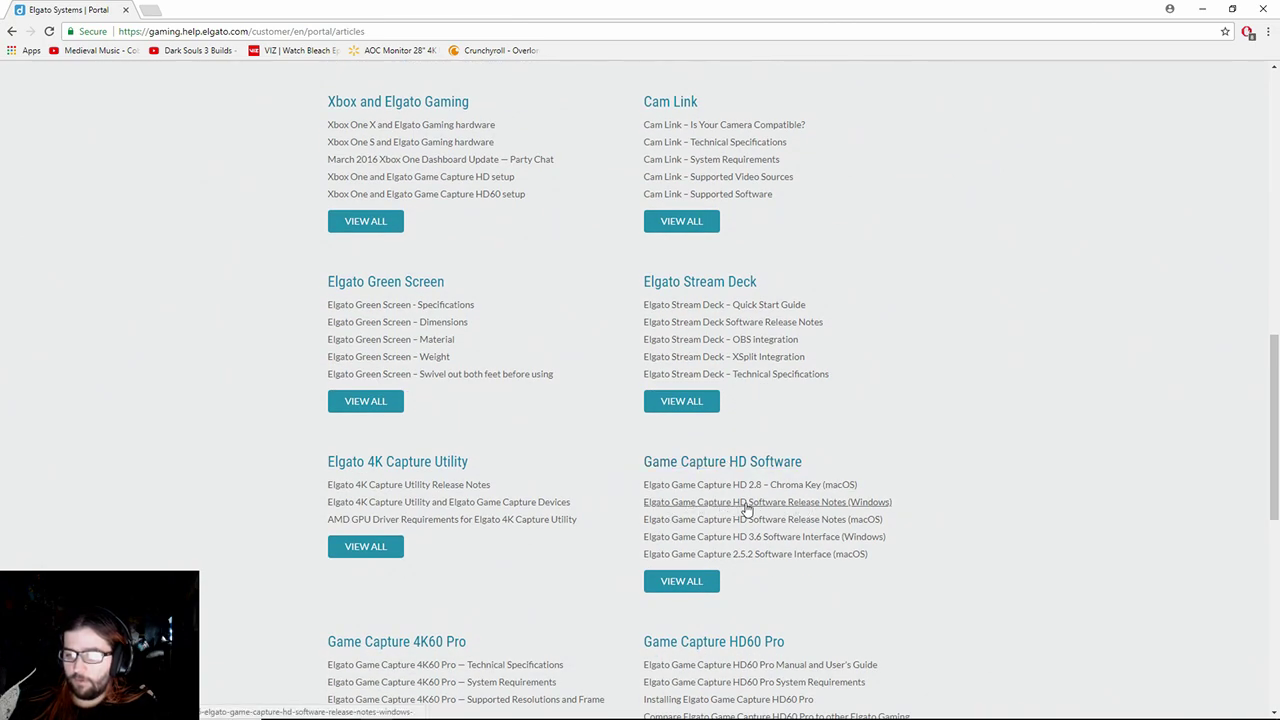
# Open the Game Capture HD Release Notes (Windows) article
pyautogui.click(866, 508)
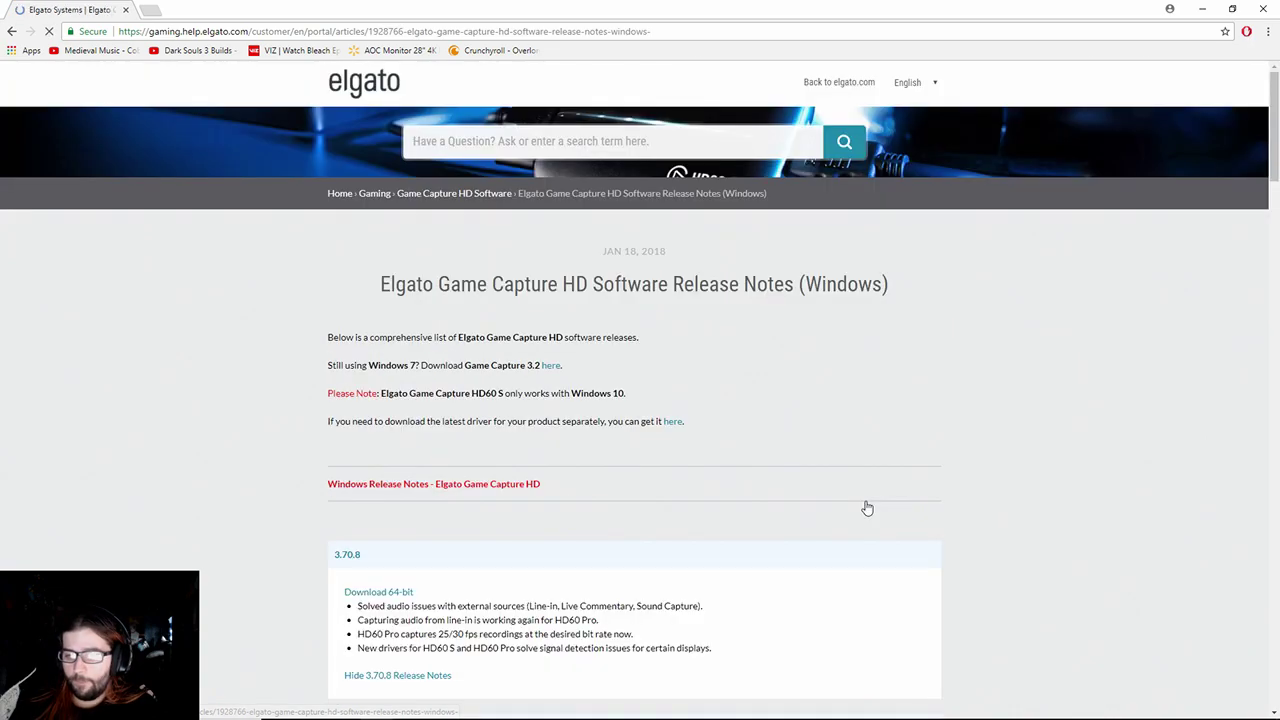
pyautogui.scroll(-1, 732, 452)
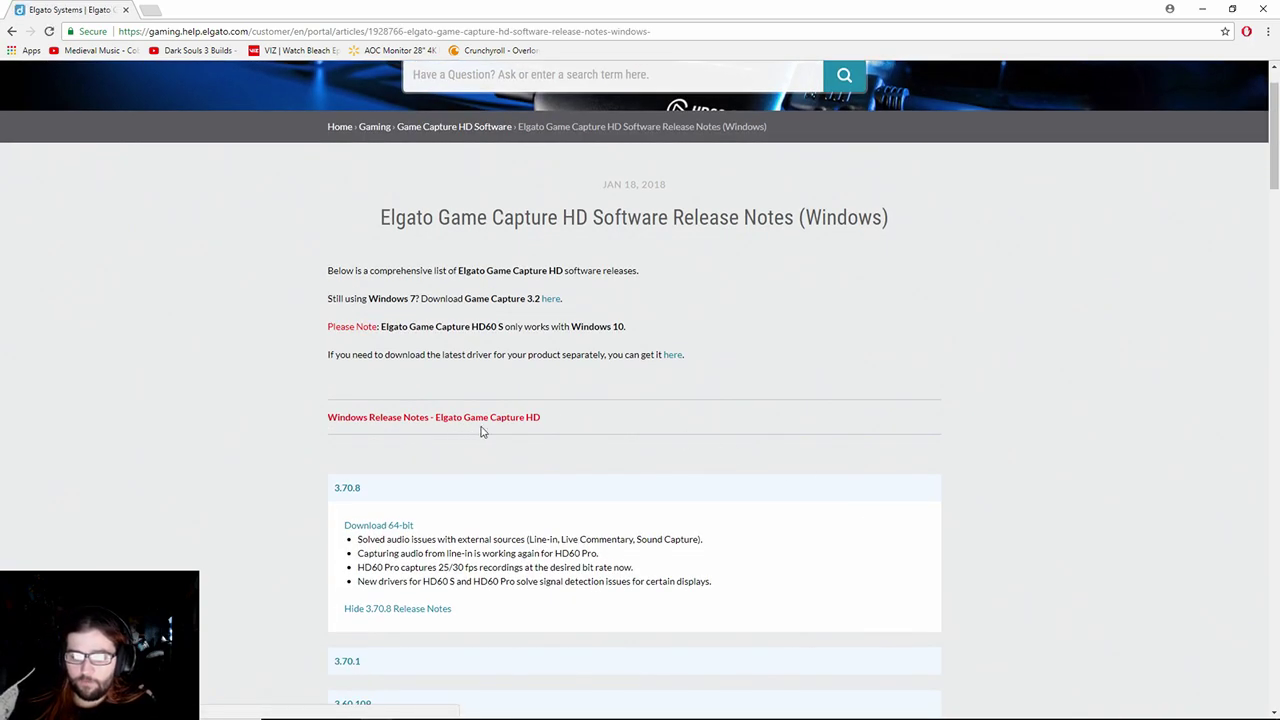
pyautogui.click(574, 706)
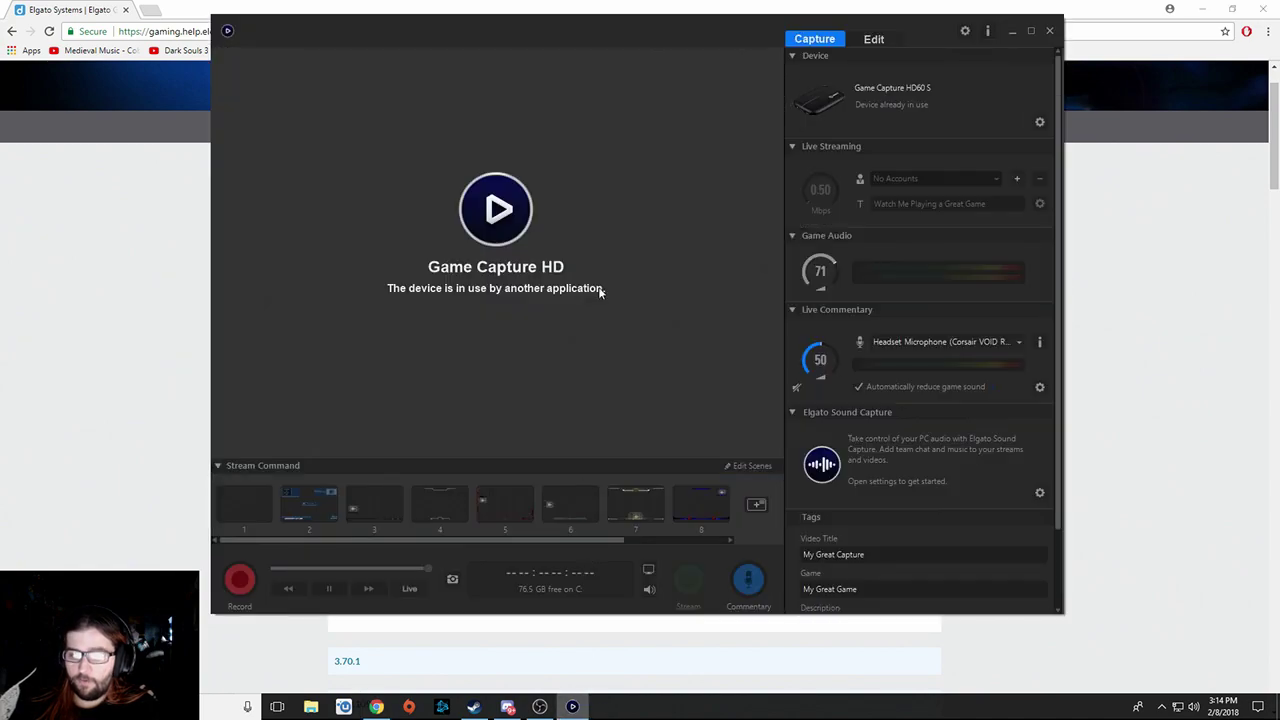
pyautogui.click(181, 345)
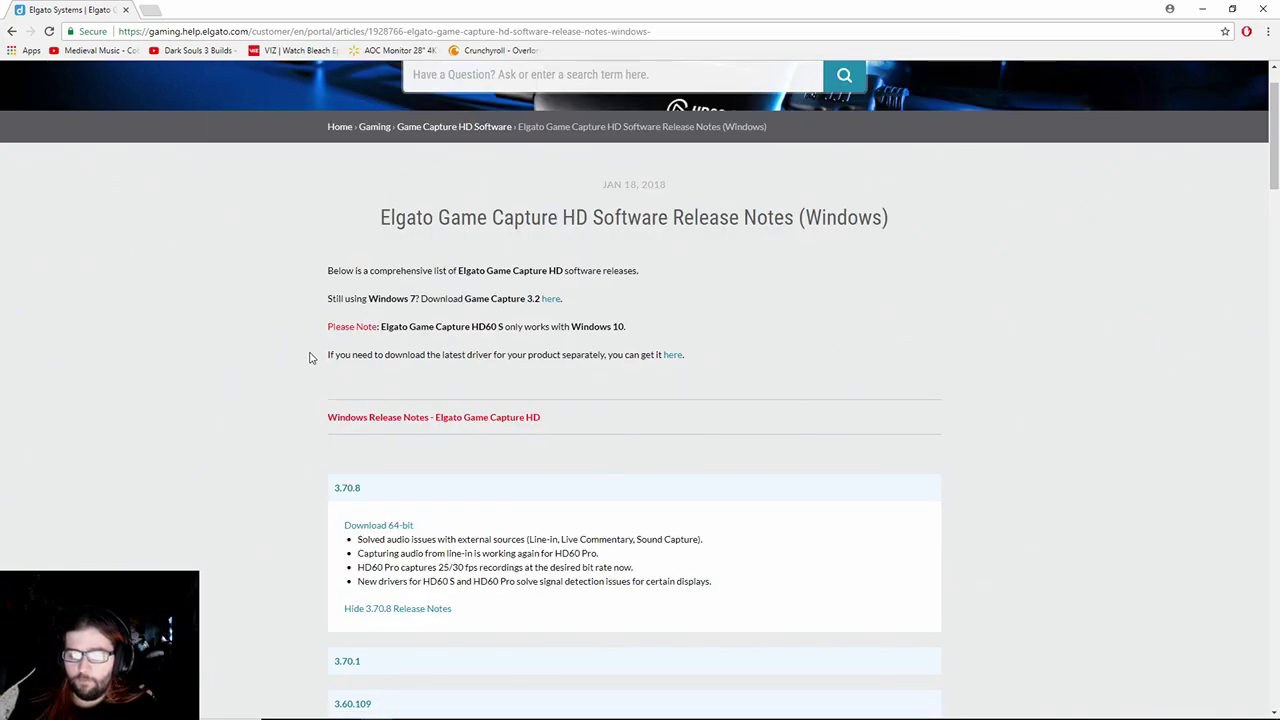
# Follow the driver link and download the latest Game Capture HD60 S drivers for Windows
pyautogui.moveTo(318, 356); pyautogui.dragTo(698, 371)
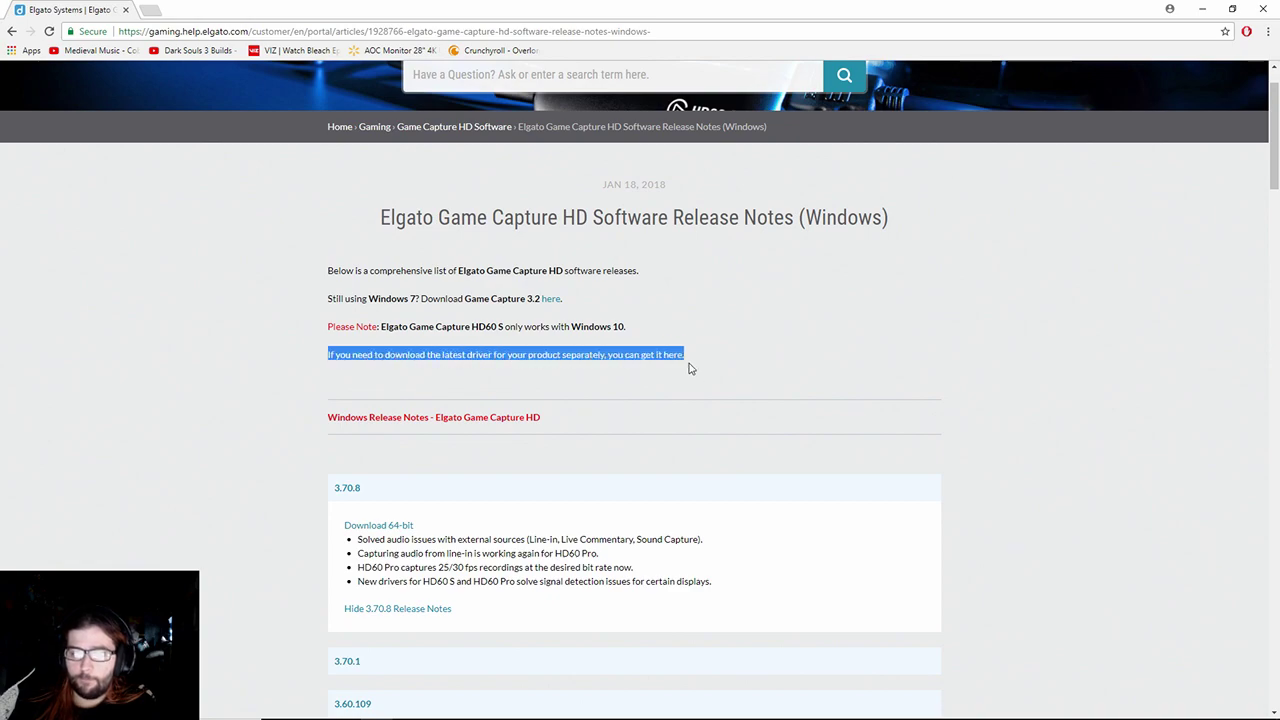
pyautogui.click(676, 355)
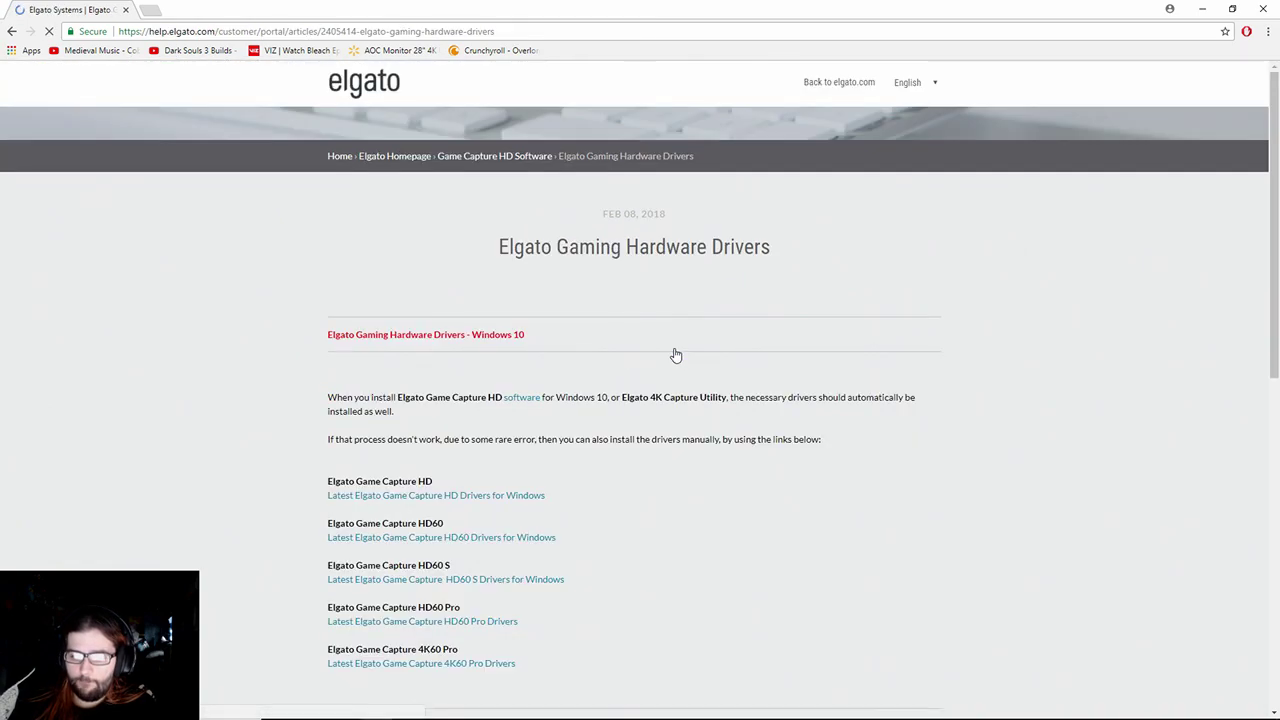
pyautogui.scroll(-1, 600, 400)
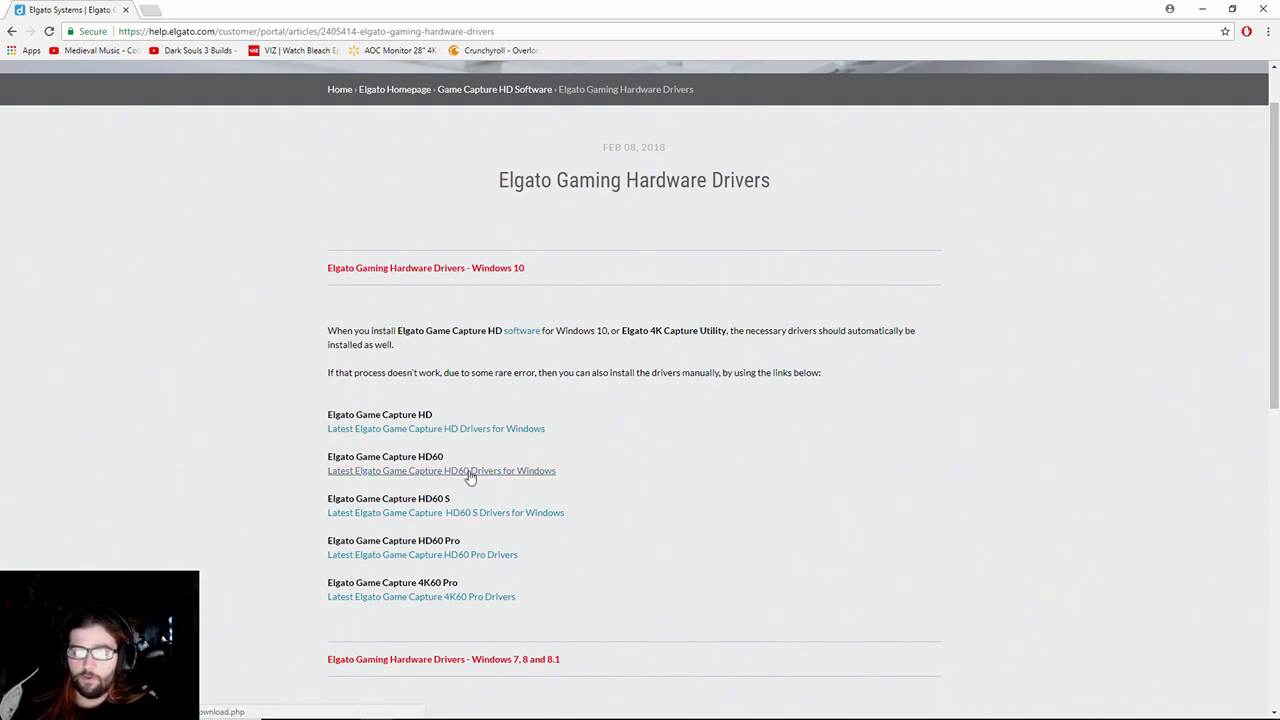
pyautogui.click(452, 513)
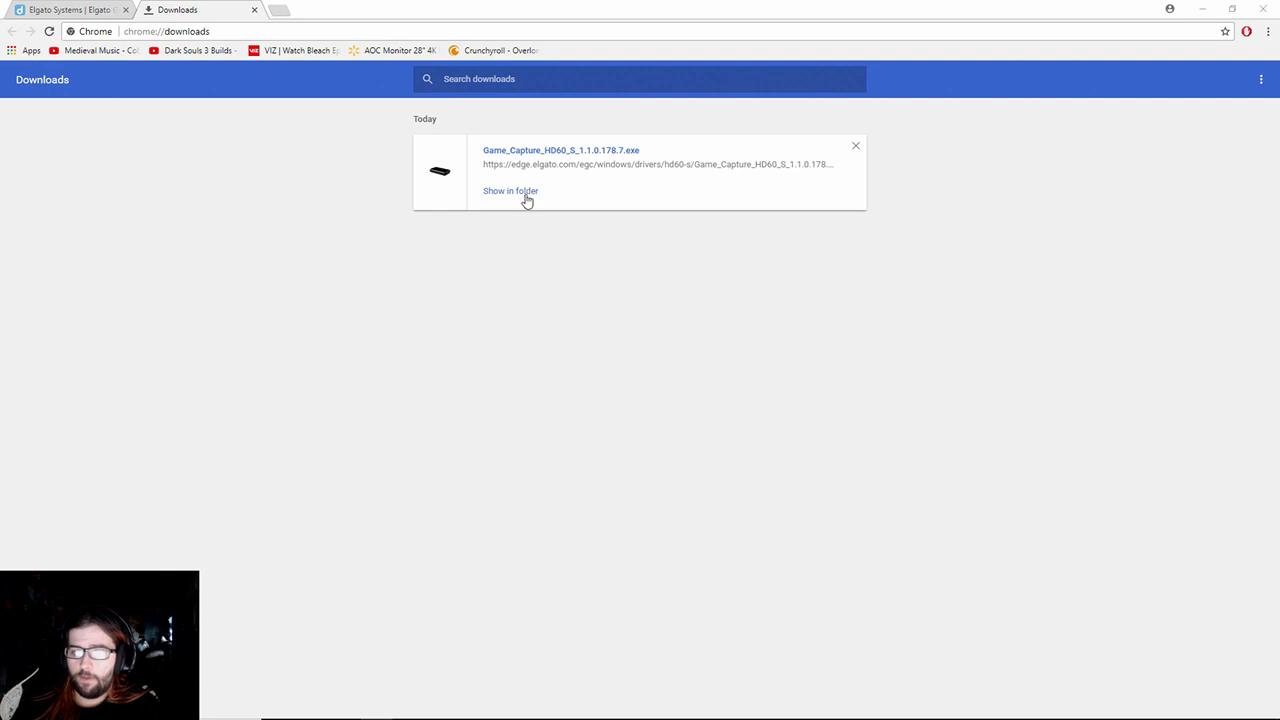
# Run Game_Capture_HD60_S_1.1.0.178.7.exe from Downloads through to completion, then close the Downloads window
pyautogui.doubleClick(401, 273)
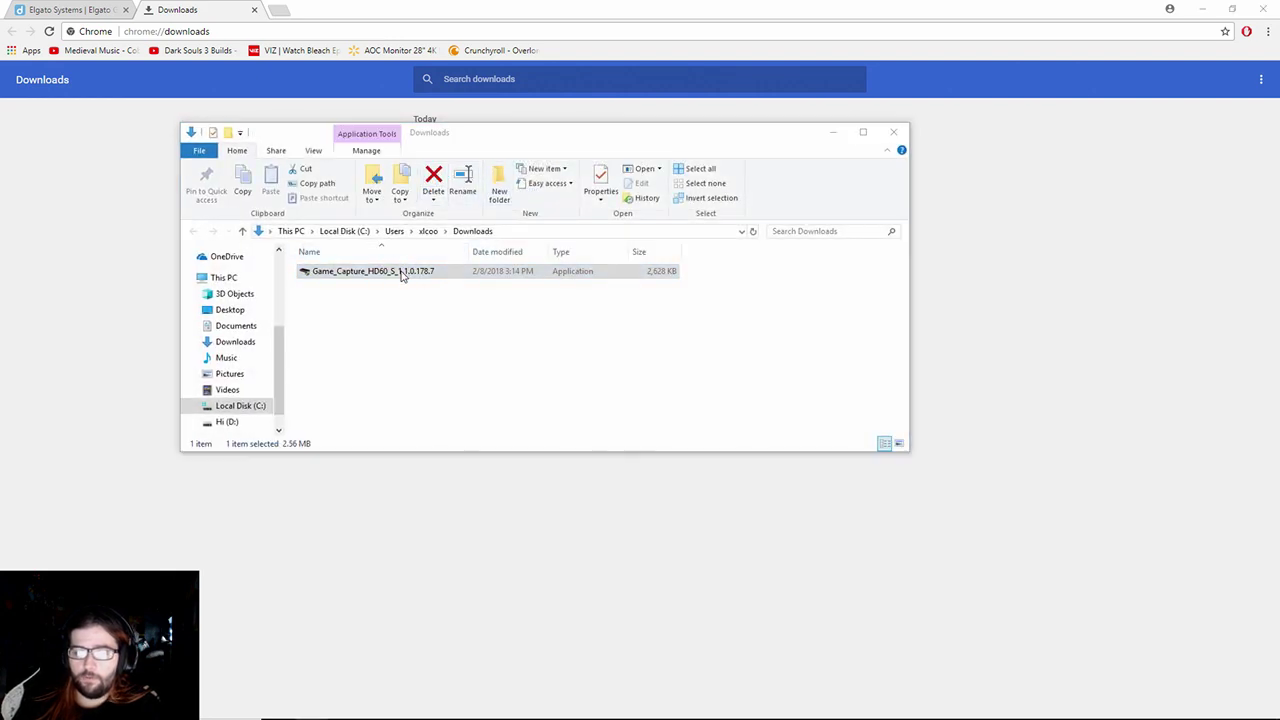
pyautogui.click(571, 446)
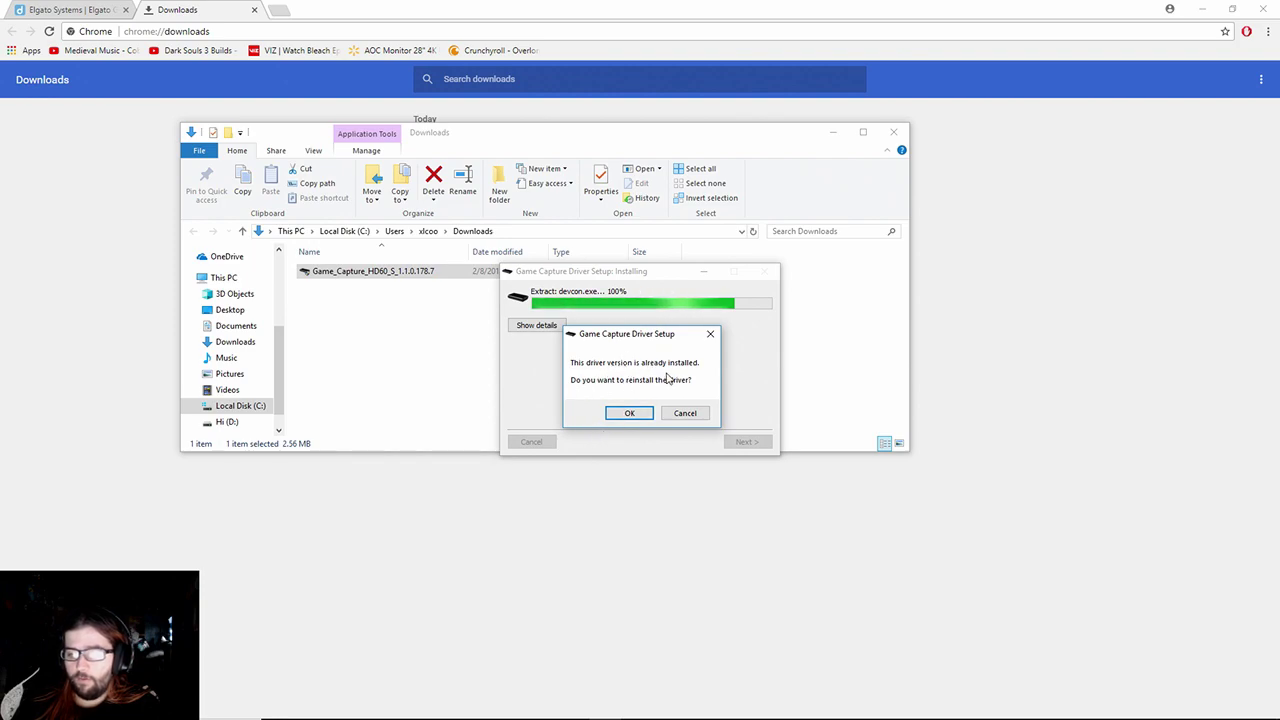
pyautogui.click(685, 414)
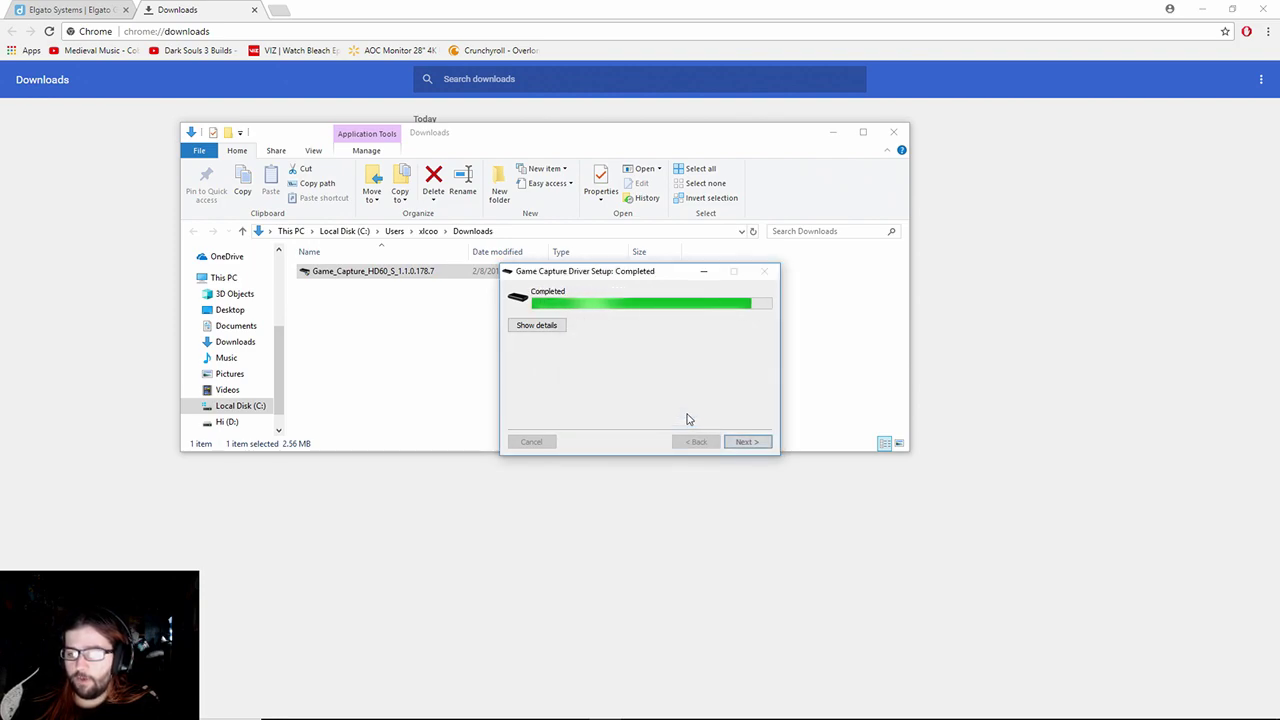
pyautogui.click(750, 442)
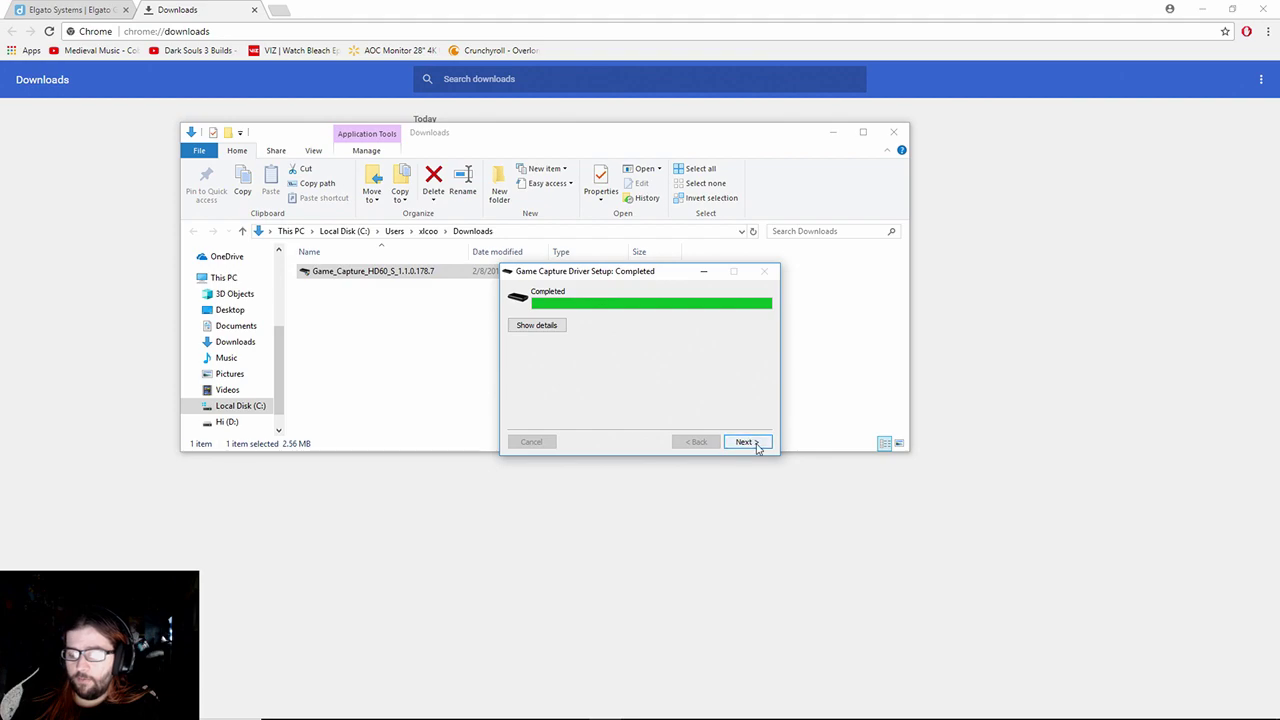
pyautogui.click(750, 443)
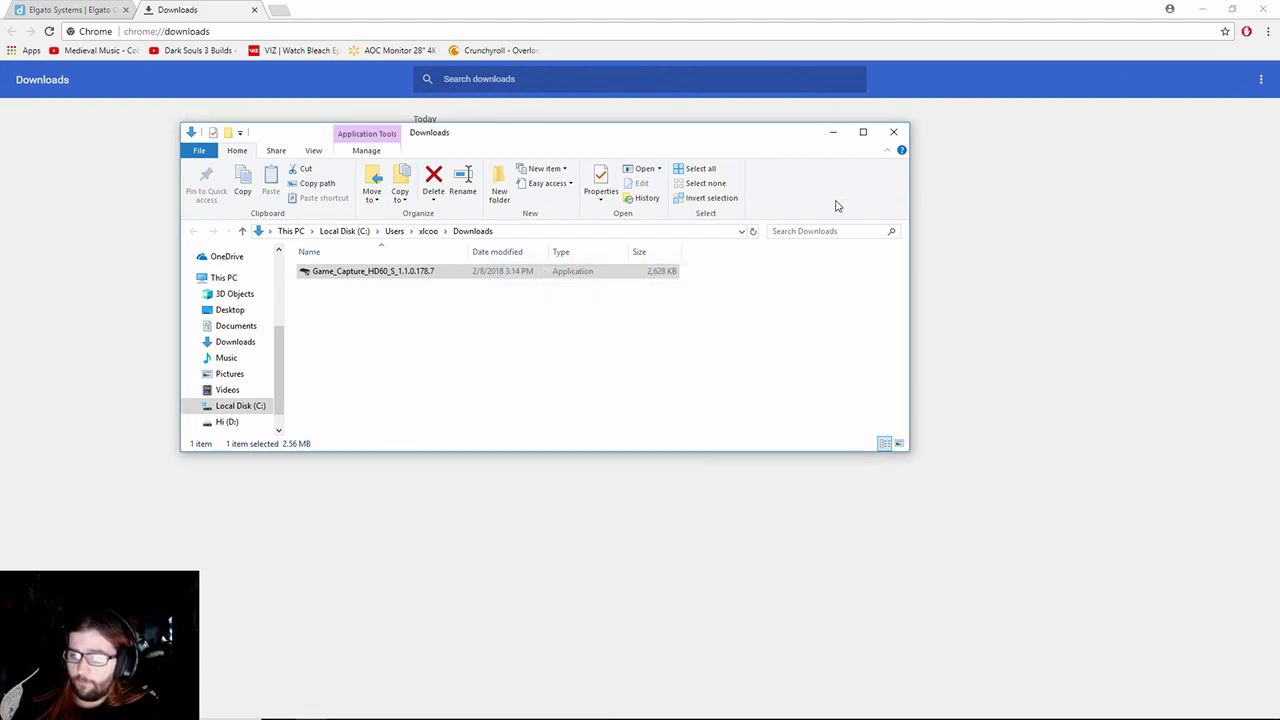
pyautogui.click(886, 140)
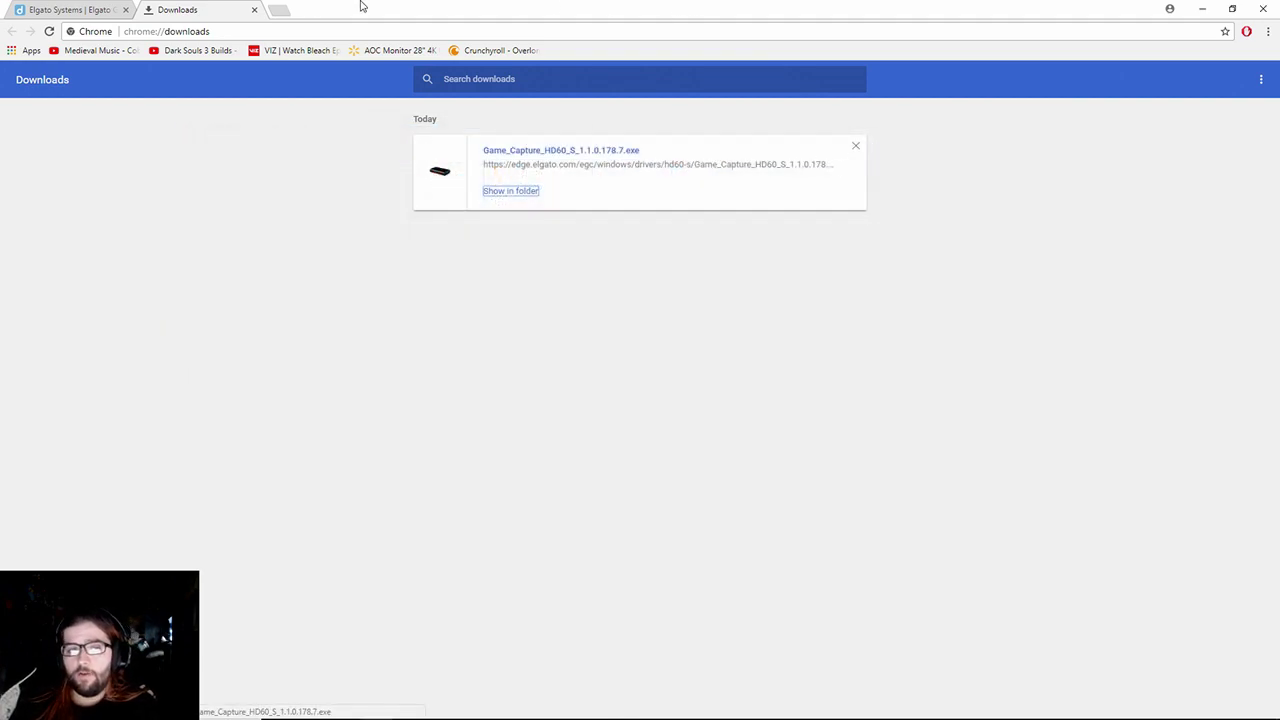
# Close Chrome and review the HD60 S Settings in Game Capture HD without changing anything
pyautogui.click(1263, 9)
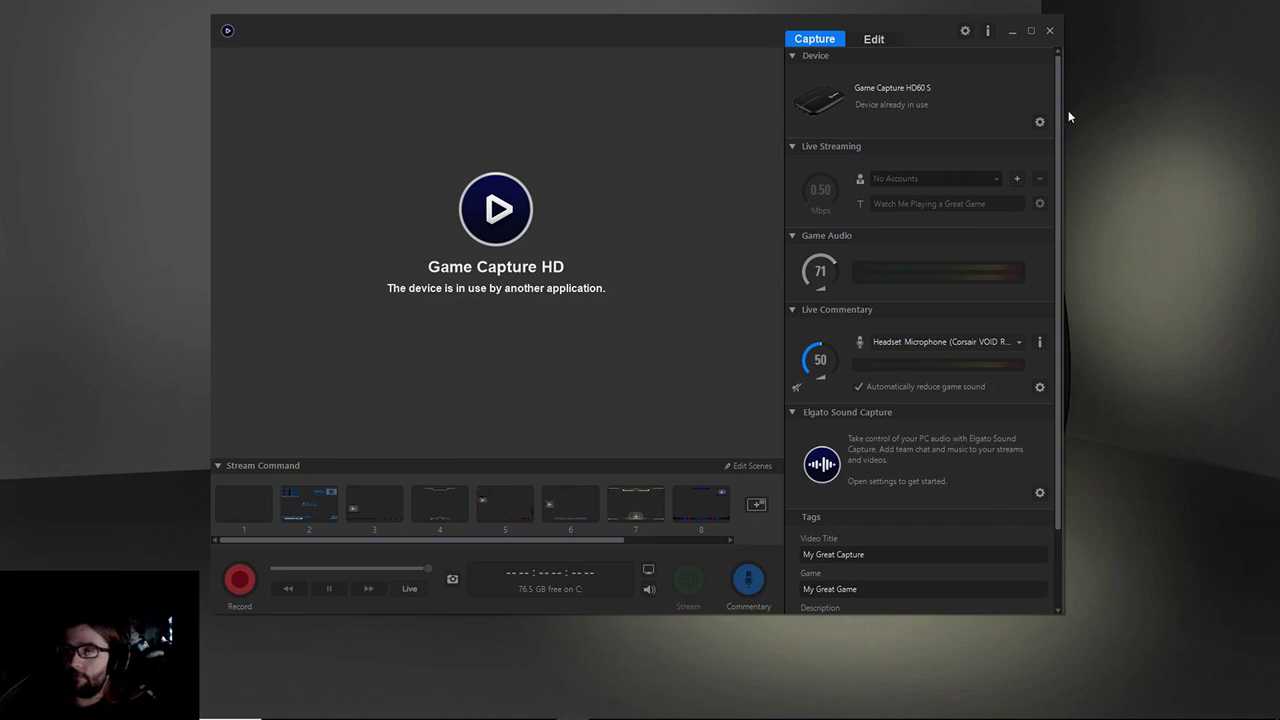
pyautogui.click(1039, 122)
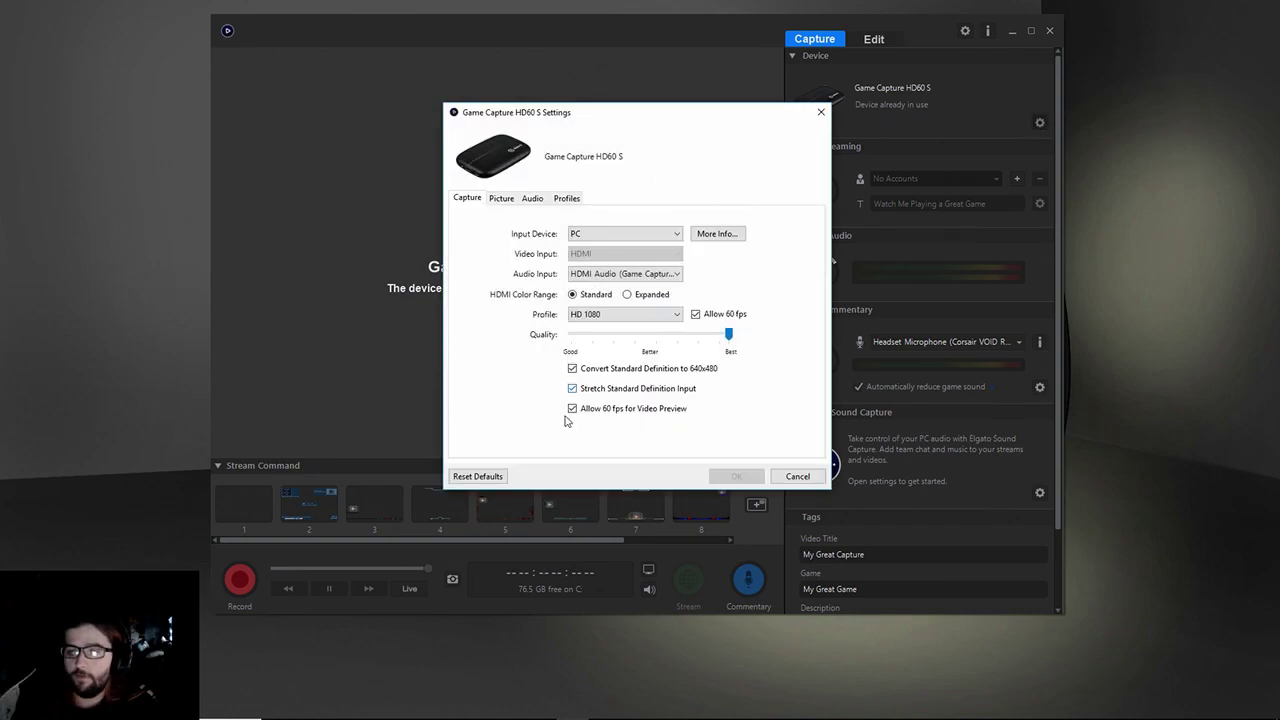
pyautogui.click(797, 476)
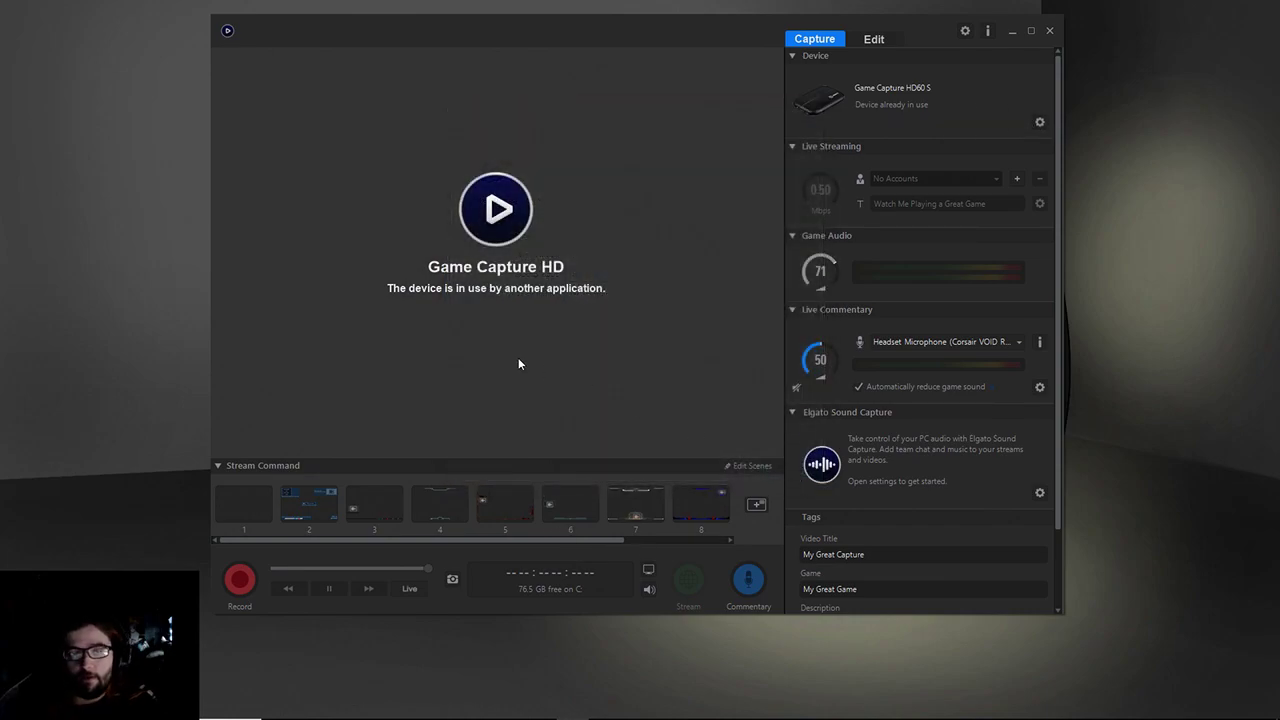